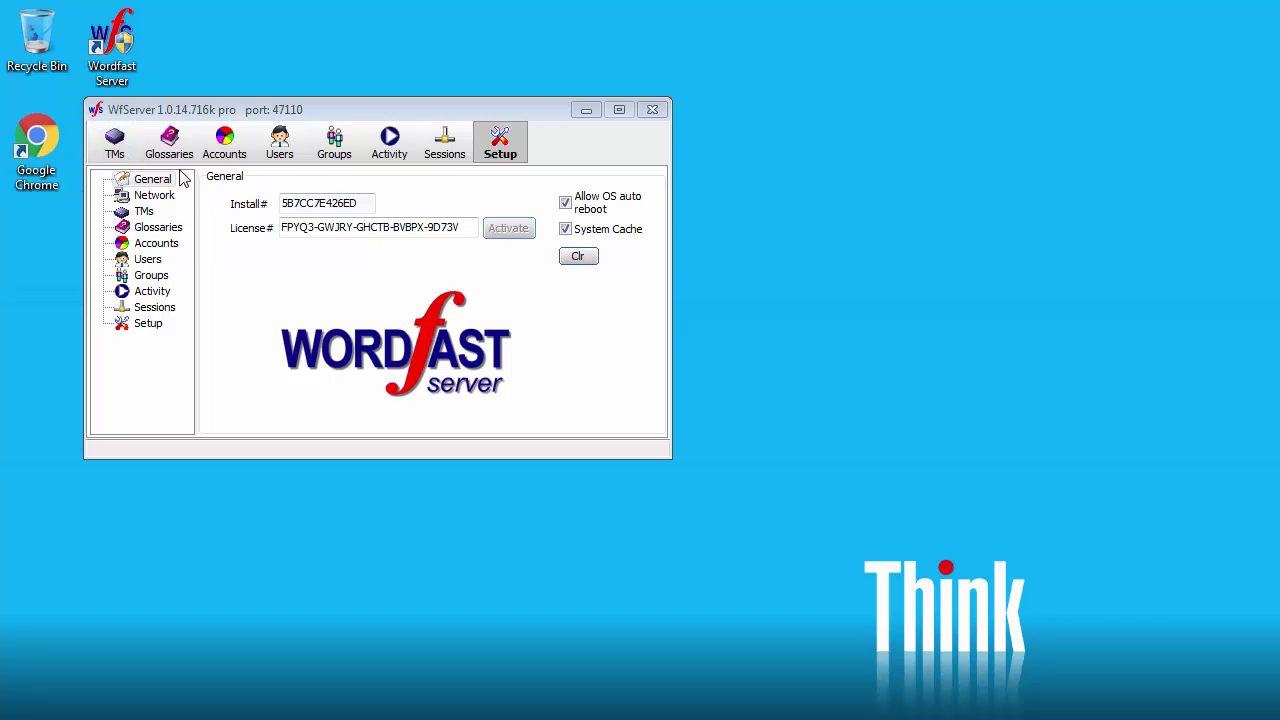
Step: Switch Wordfast Server from the Setup page to the TMs page
left_click(115, 145)
Step: Name the new TM MetsoTM_en-fr and enable unrestricted writing
left_click(496, 195)
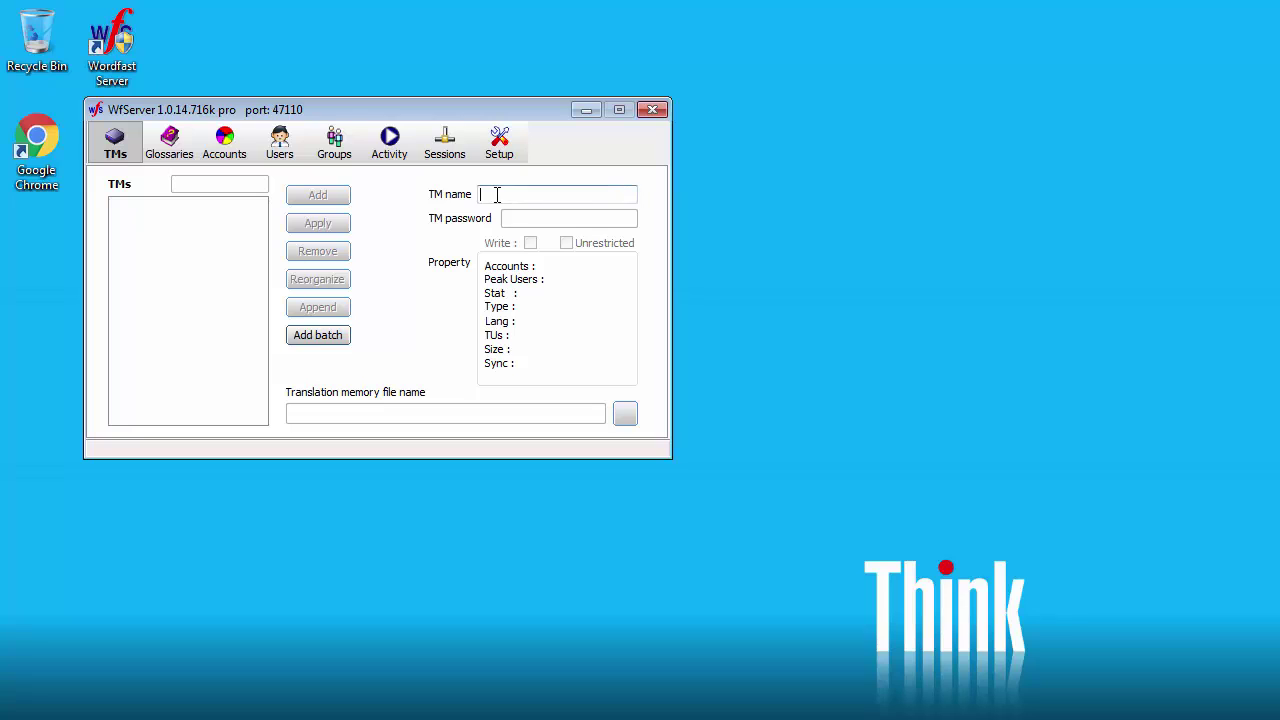
type("MetsoTM_en-fr")
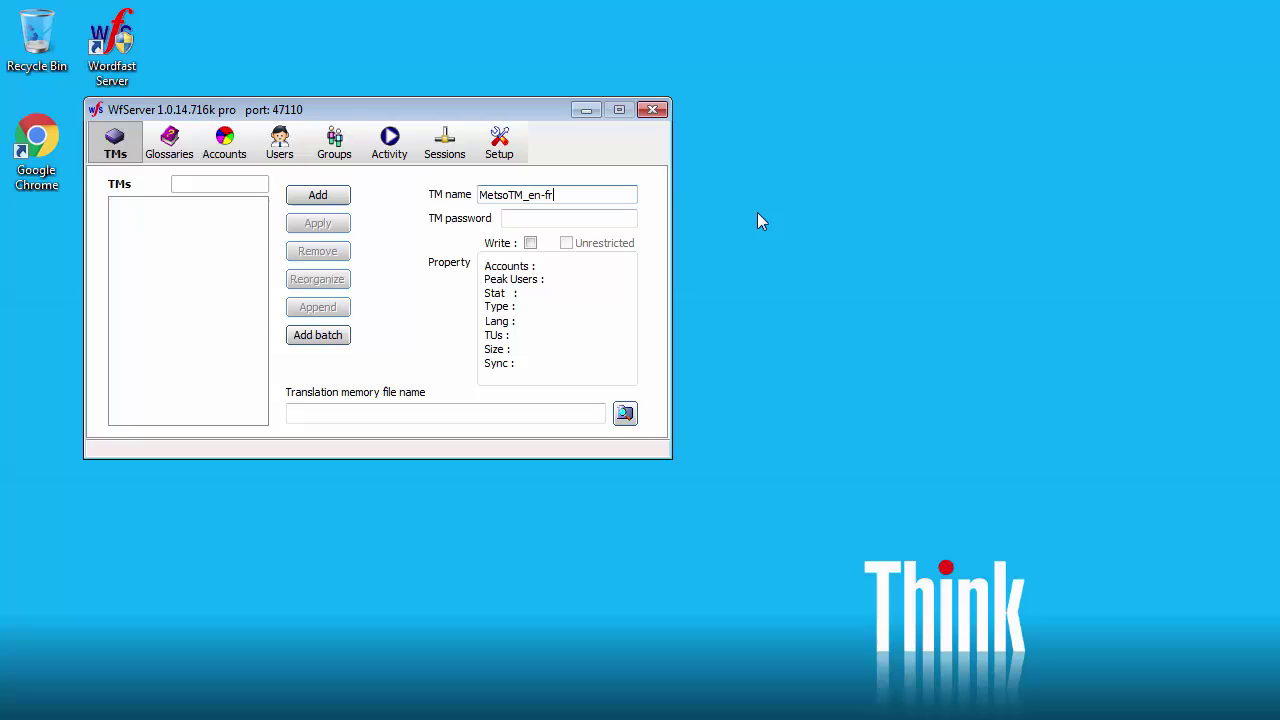
left_click(580, 218)
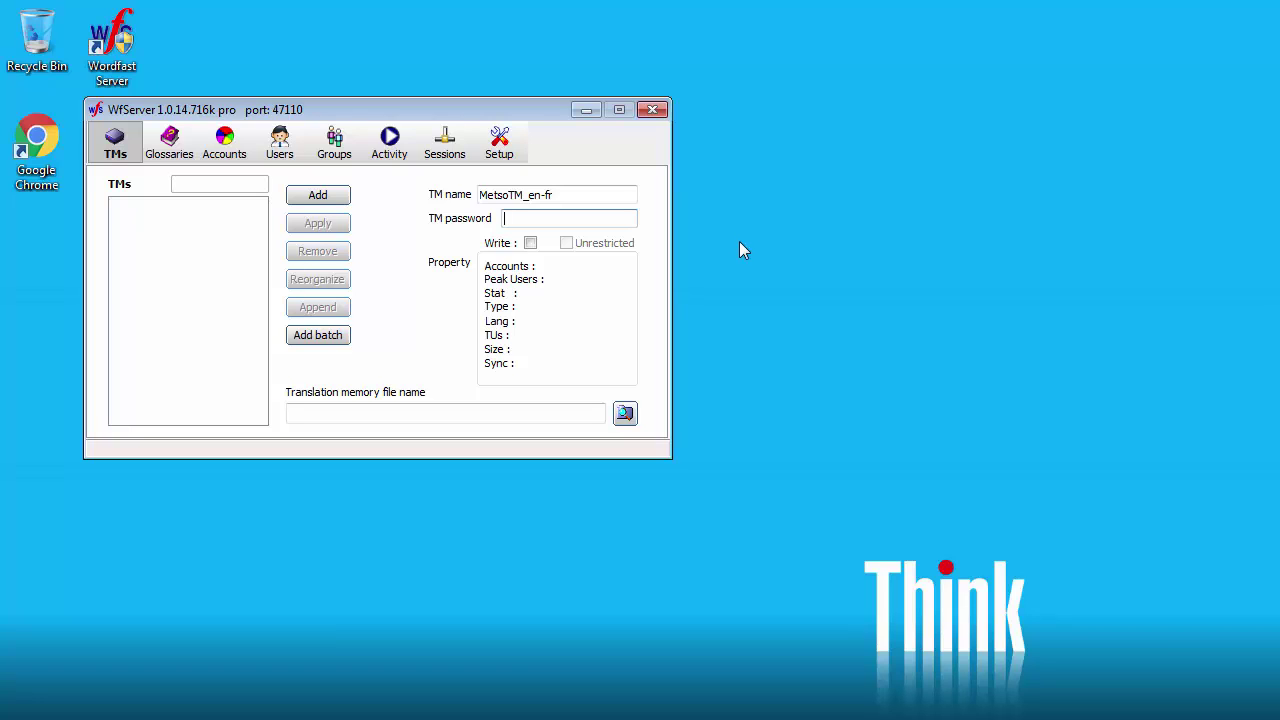
left_click(530, 243)
Step: Load WFS\TMs\MetsoTM_en-fr.txt as the TM file, add it and reorganize it
left_click(626, 413)
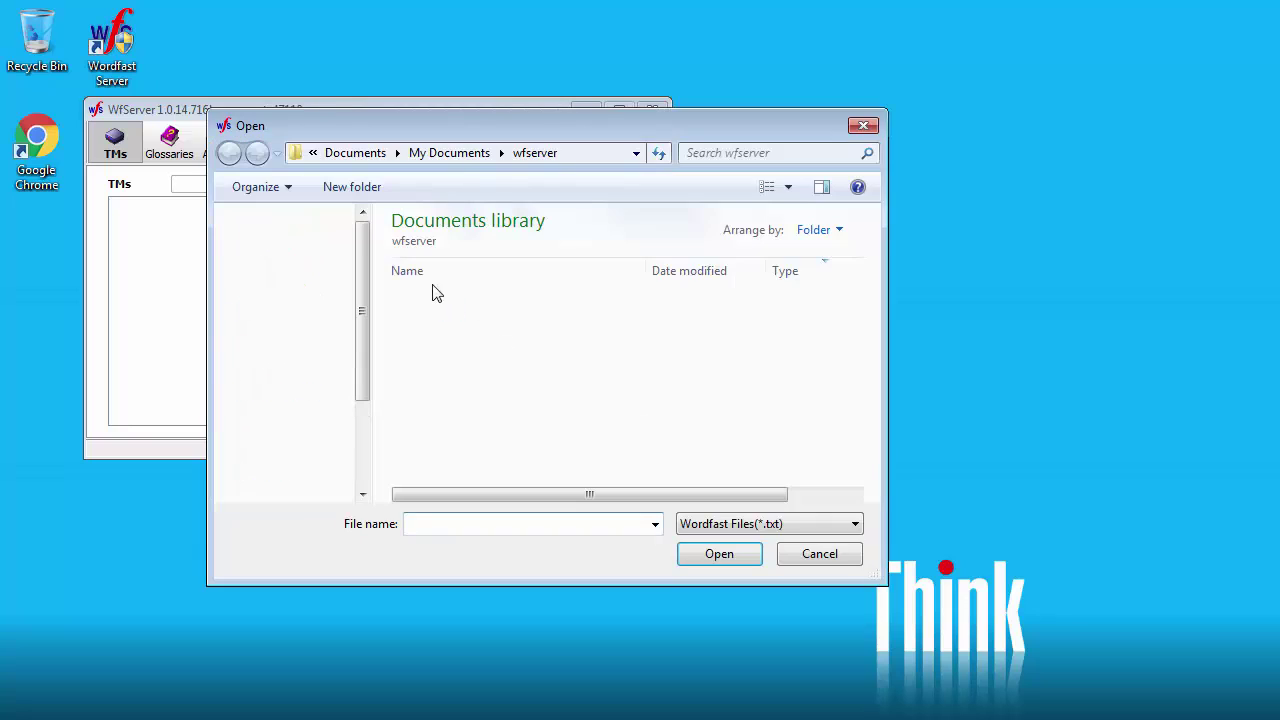
double_click(423, 322)
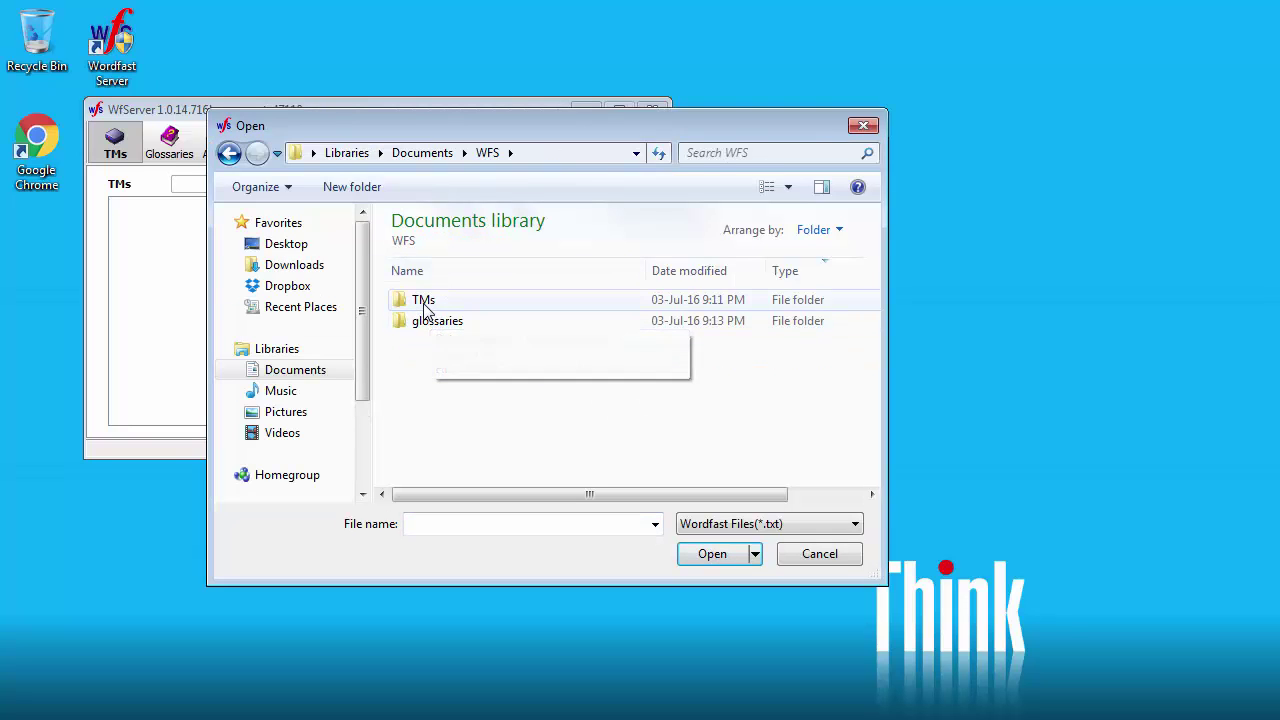
double_click(423, 305)
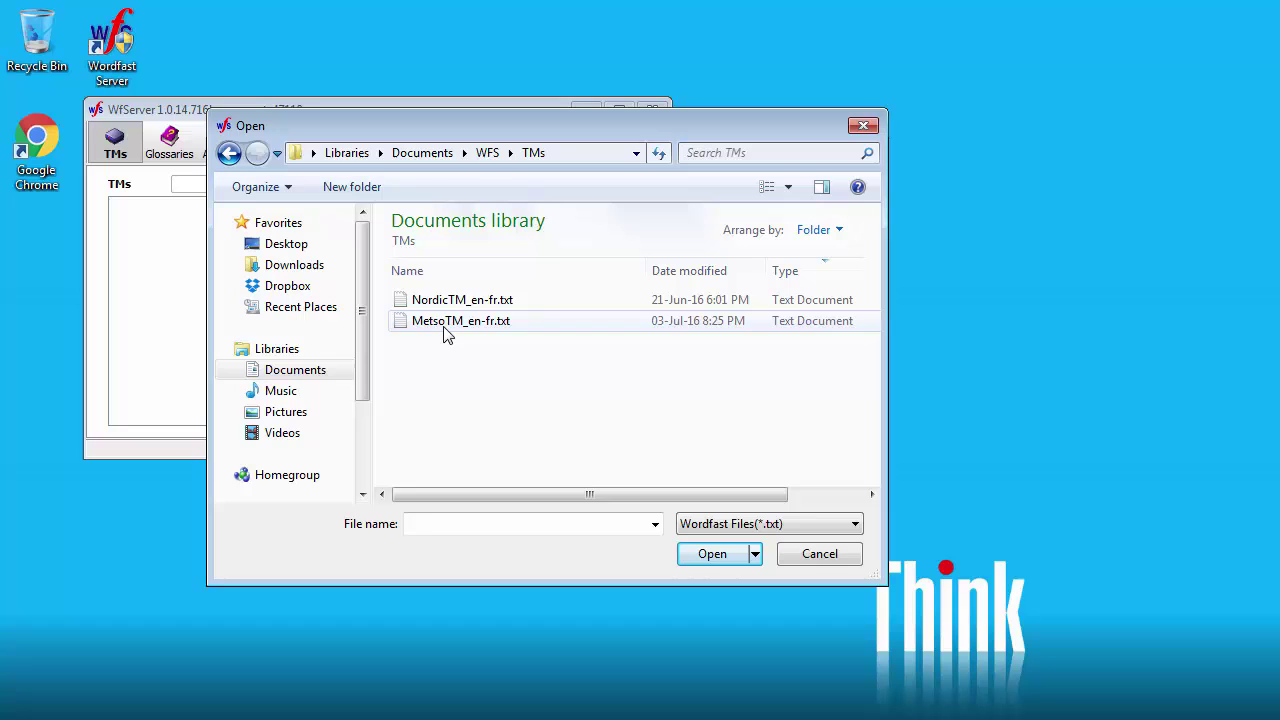
left_click(444, 326)
left_click(714, 555)
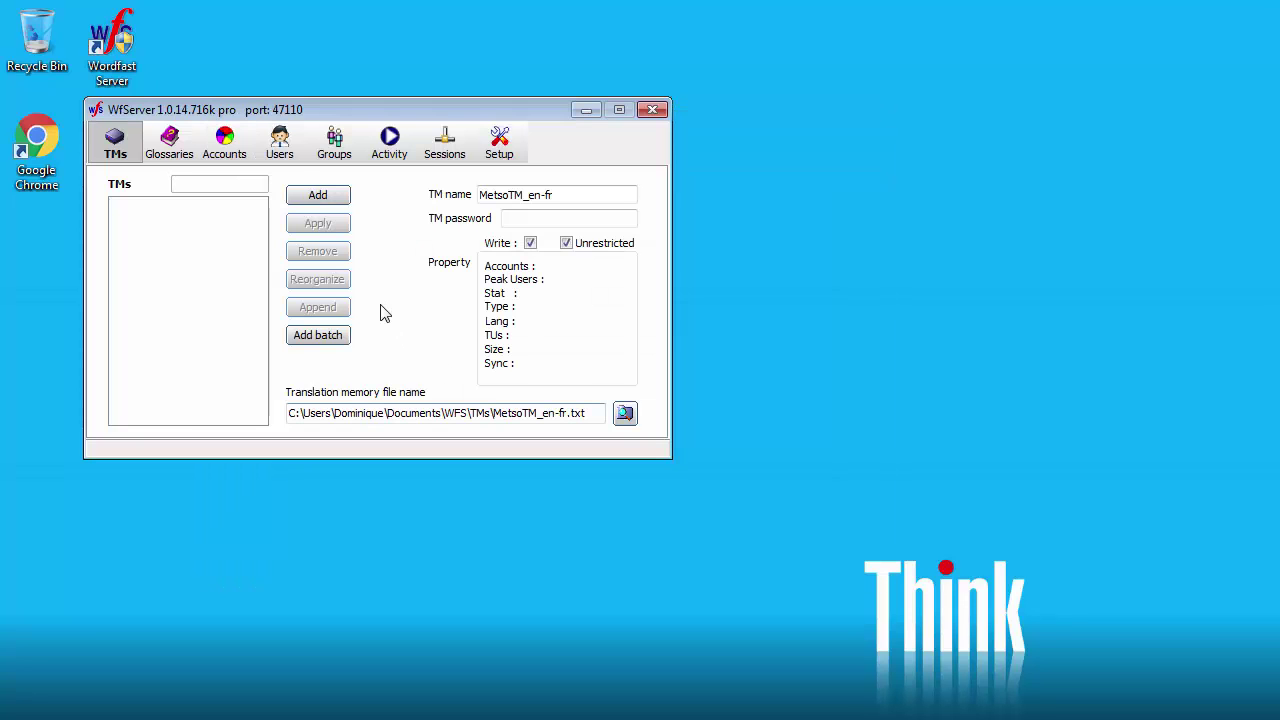
left_click(318, 195)
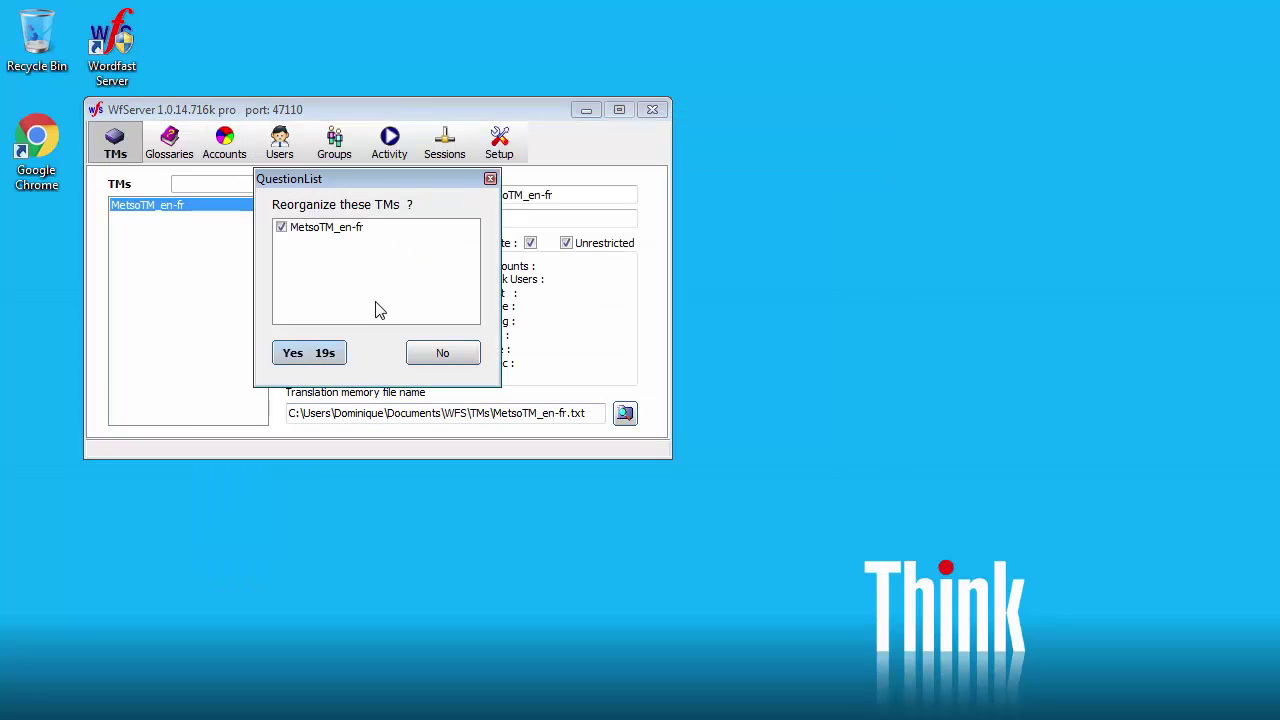
left_click(320, 350)
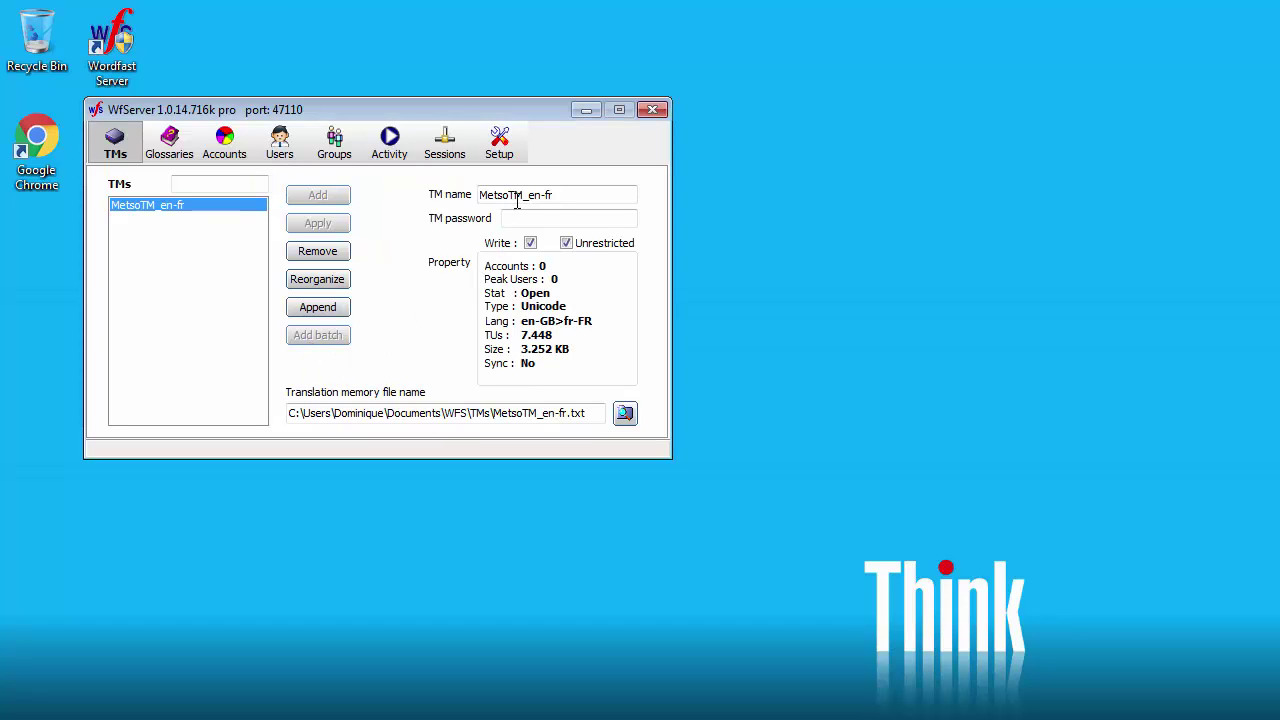
Step: Rename the TM to NordicTM_en-fr, load NordicTM_en-fr.txt, add and reorganize it
left_click_drag(514, 195, 437, 196)
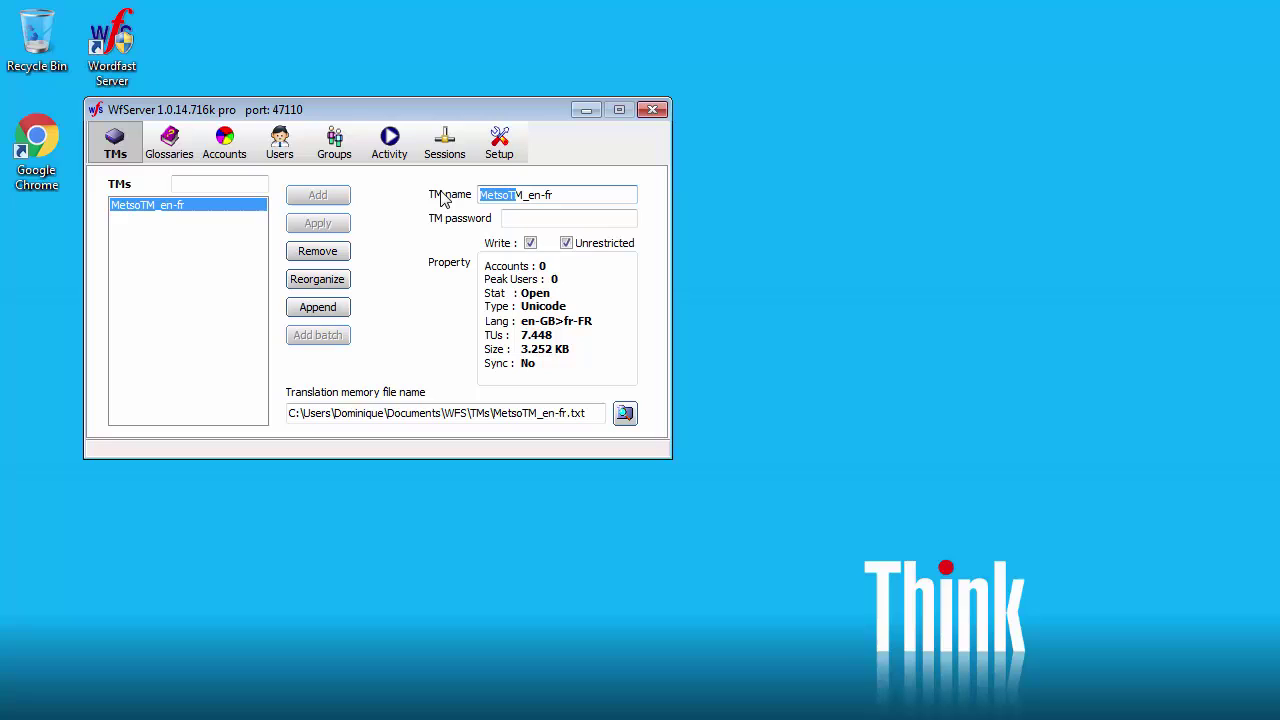
type("Nordic")
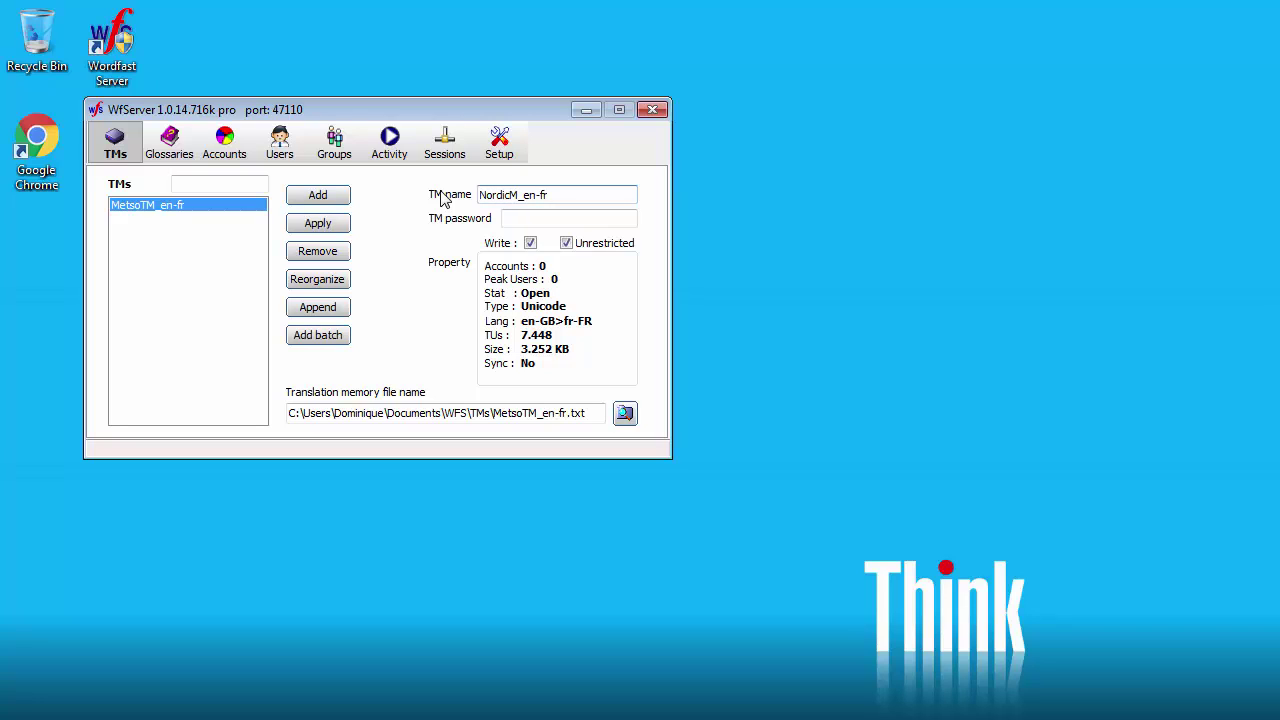
type("T")
left_click(624, 413)
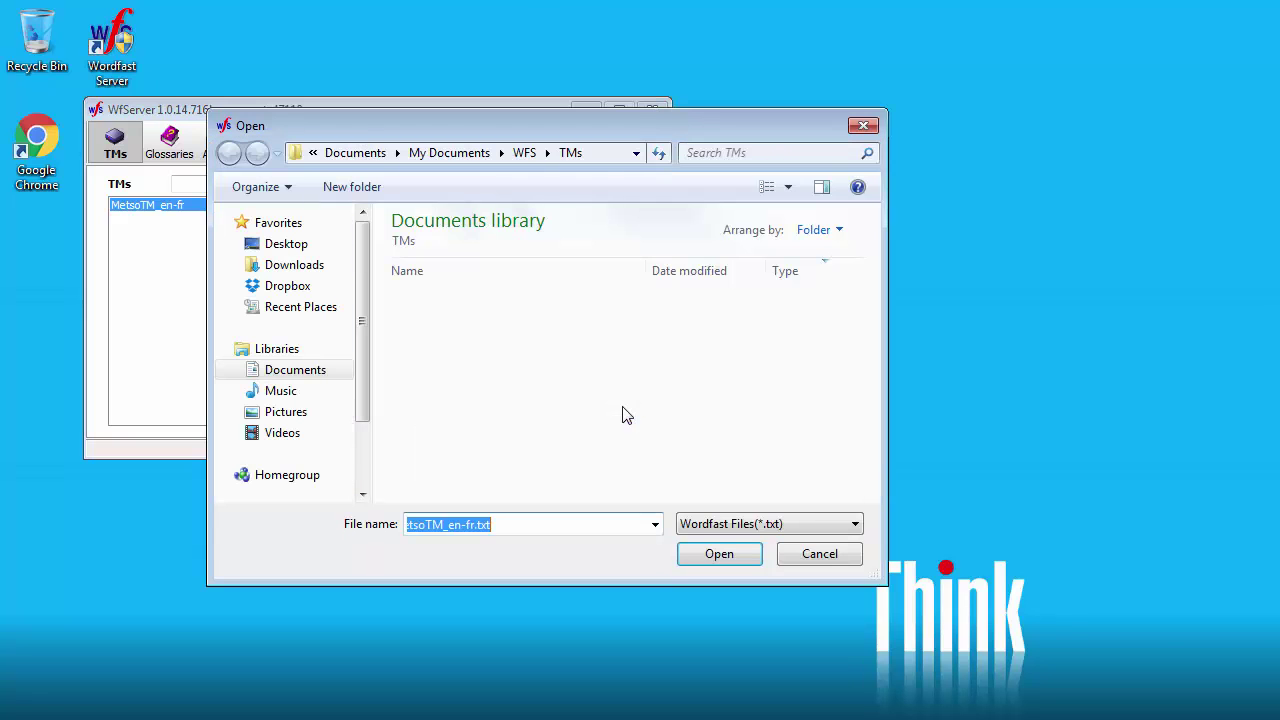
left_click(437, 309)
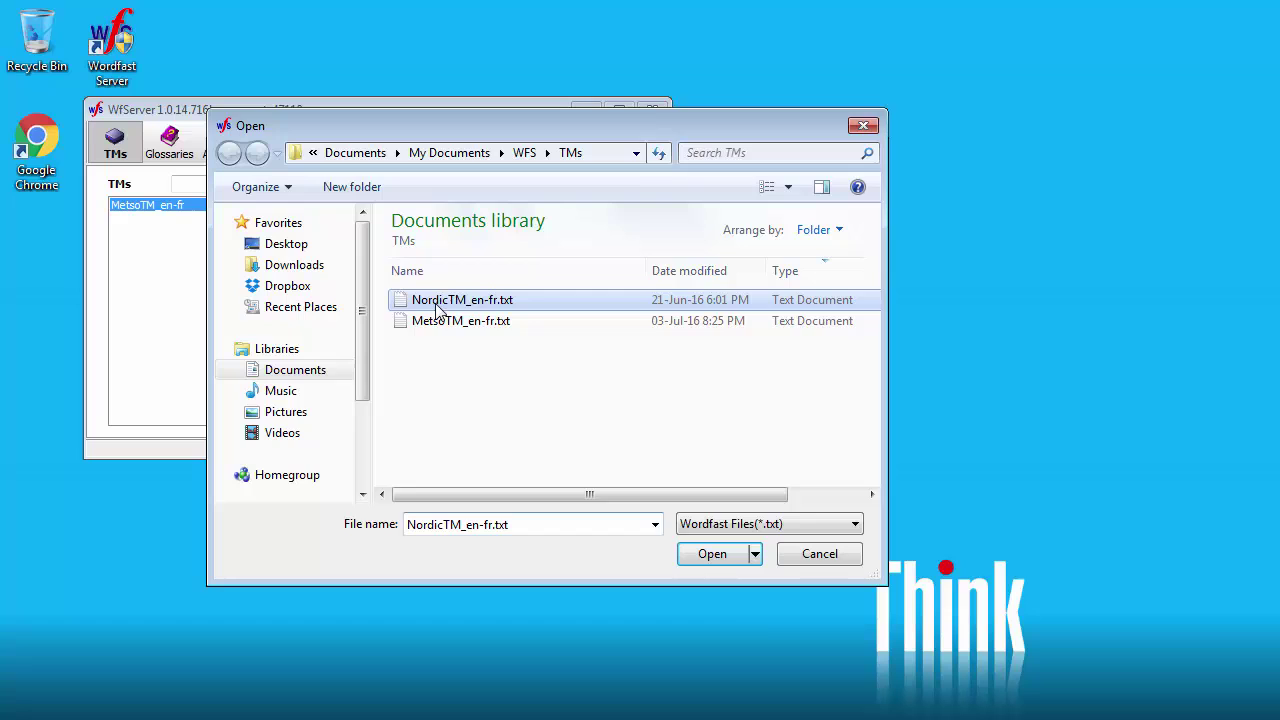
left_click(705, 554)
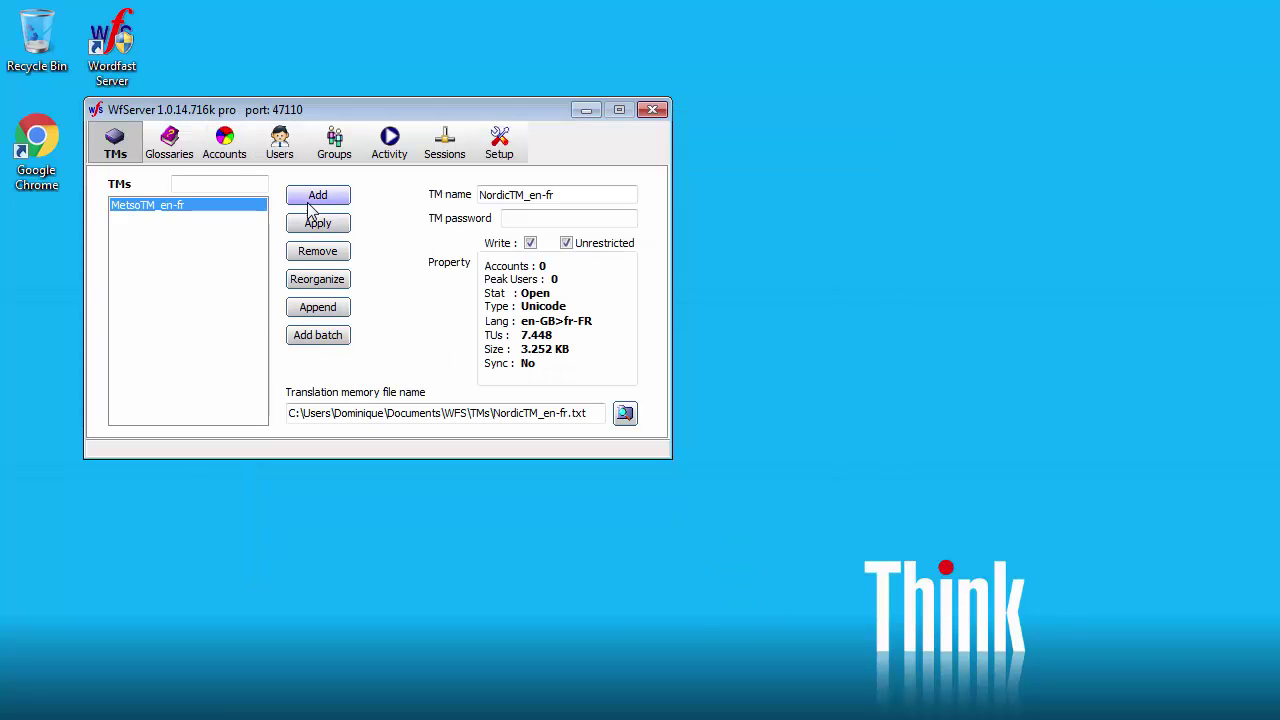
left_click(318, 196)
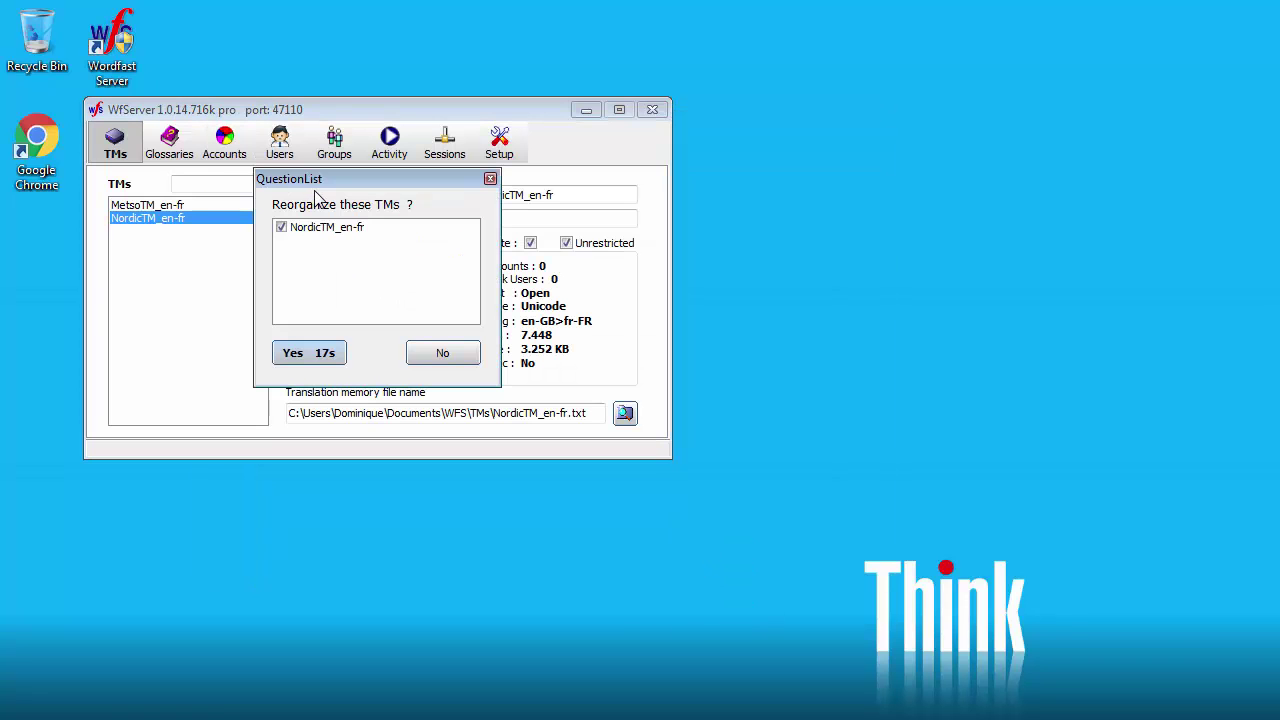
left_click(313, 356)
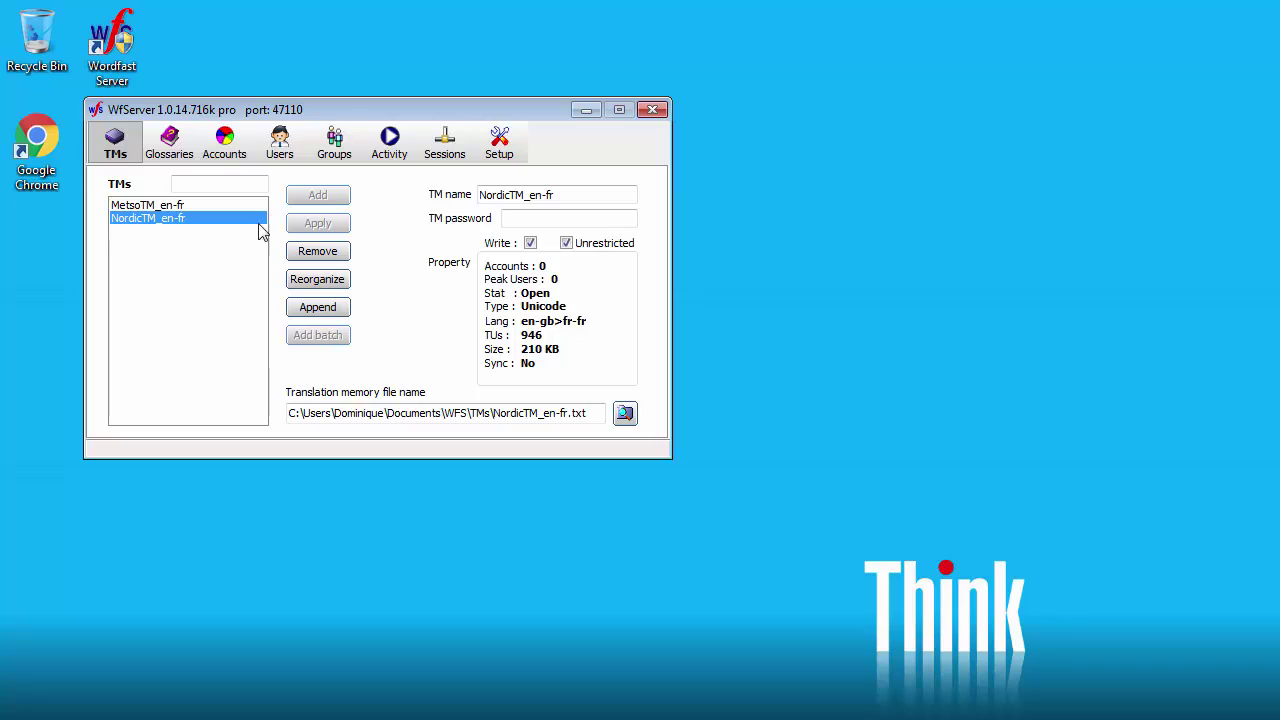
Step: On the Glossaries page, name a new glossary MetsoGlo_en-fr with unrestricted writing
left_click(175, 150)
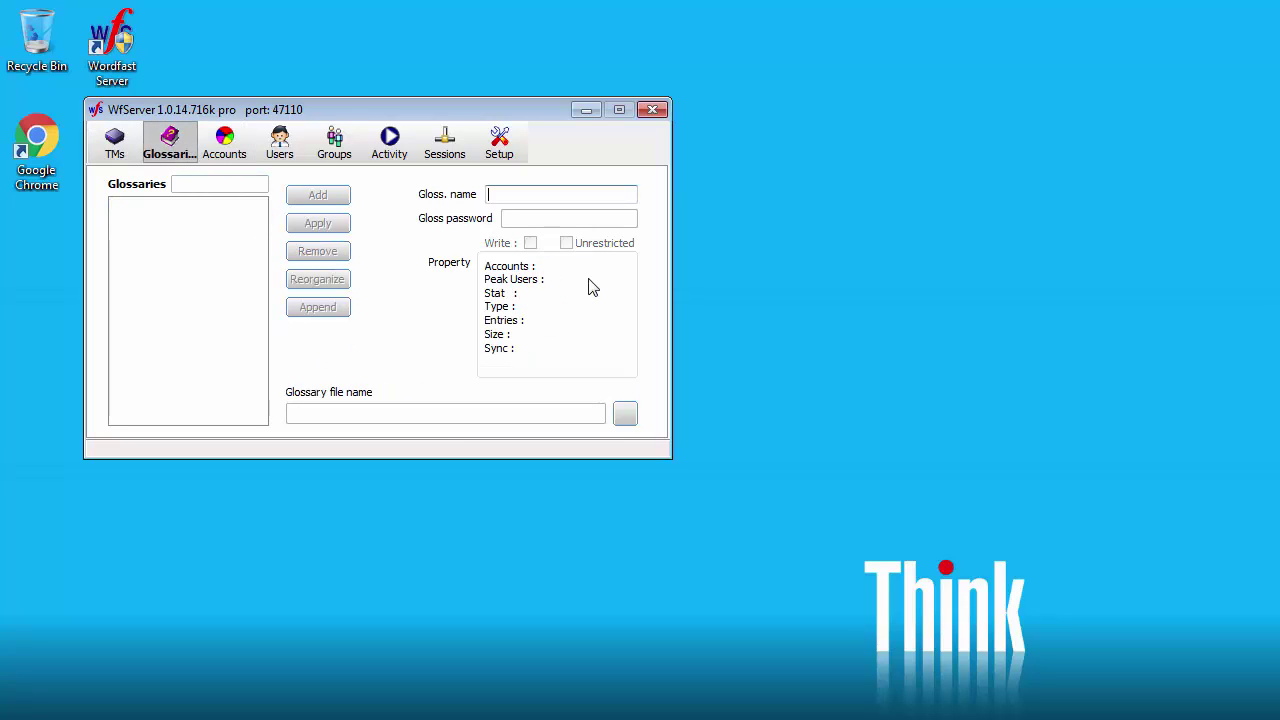
type("MetsoGlo_en-fr")
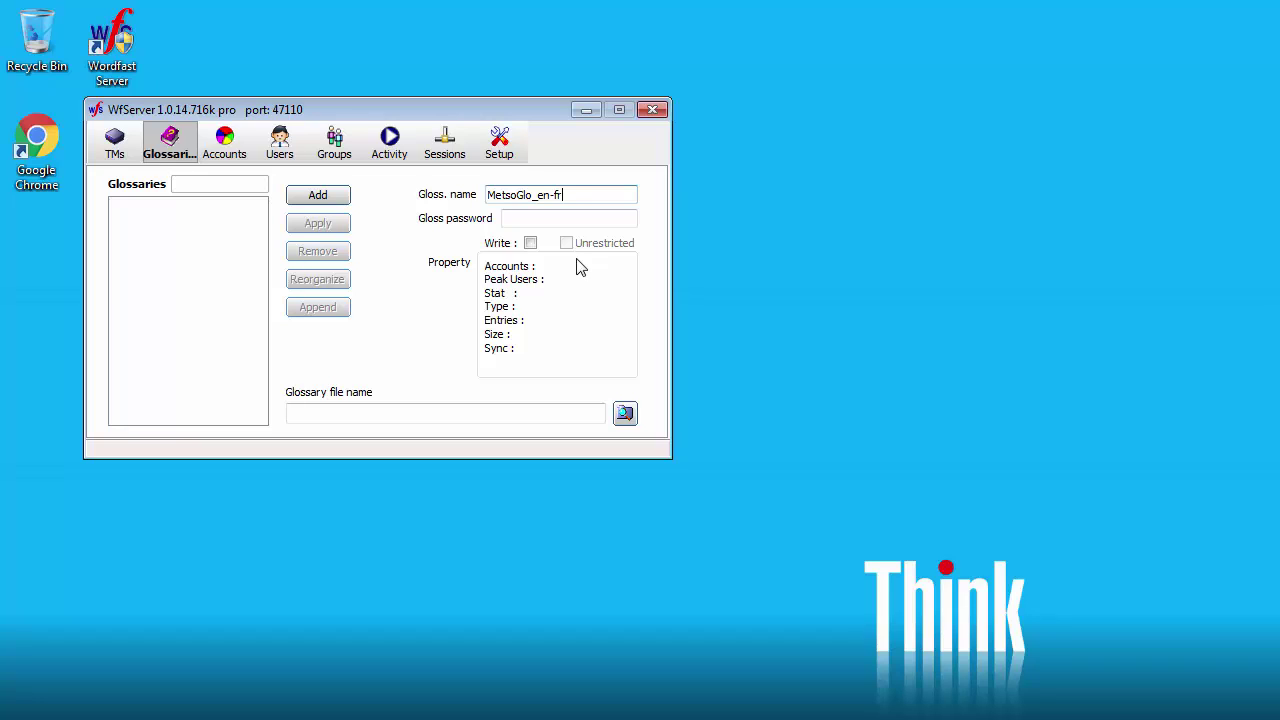
left_click(530, 243)
left_click(571, 243)
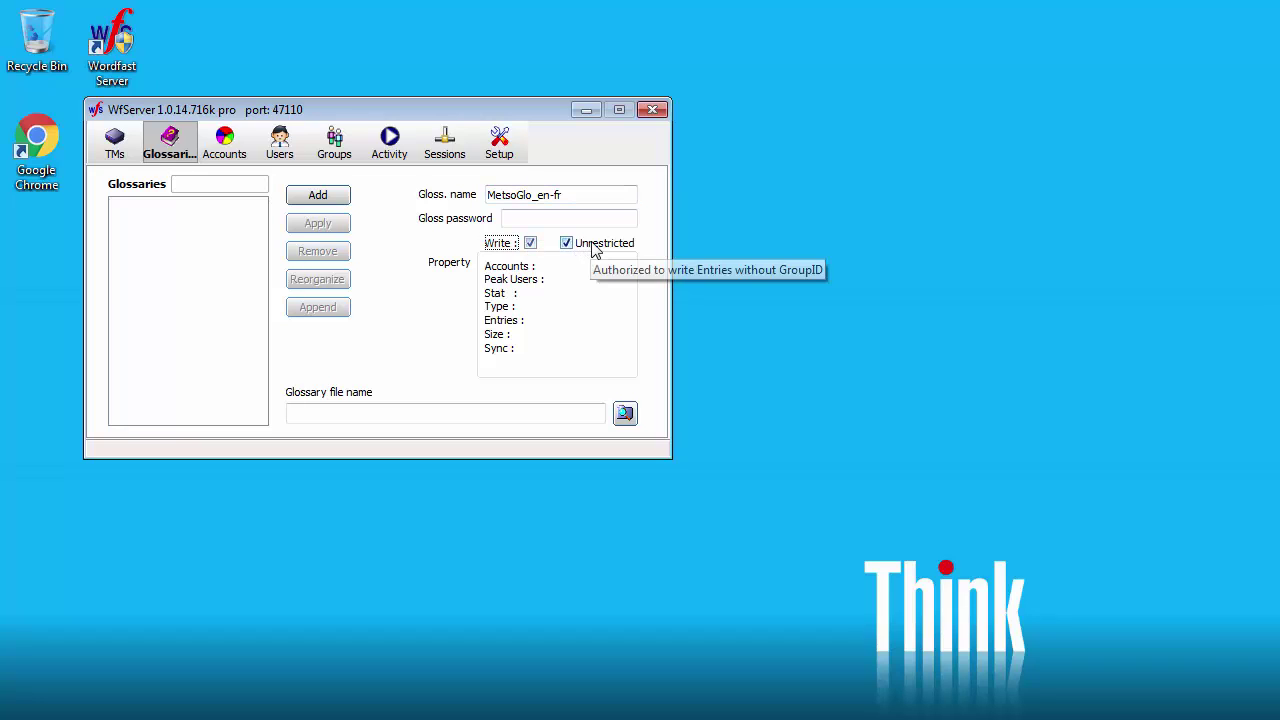
Step: Load MetsoGlo_en-fr.txt from the WFS glossaries folder, add the glossary and reorganize it
left_click(624, 414)
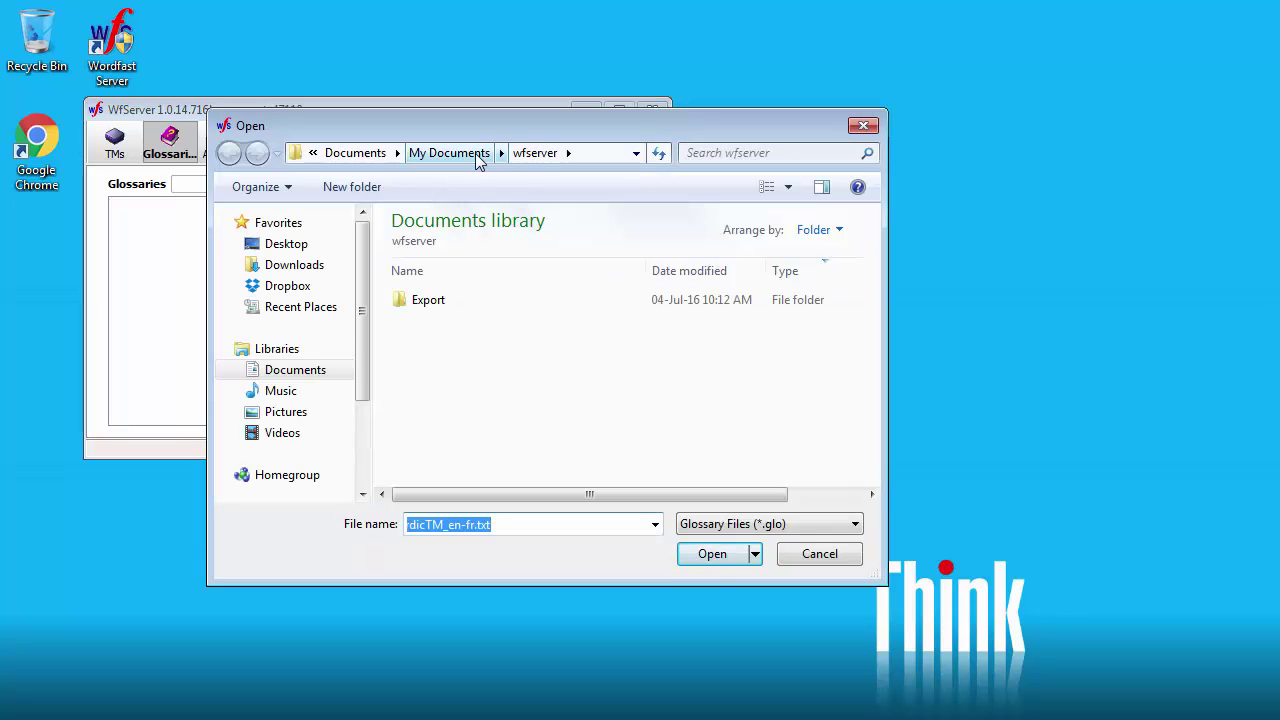
left_click(473, 152)
double_click(437, 325)
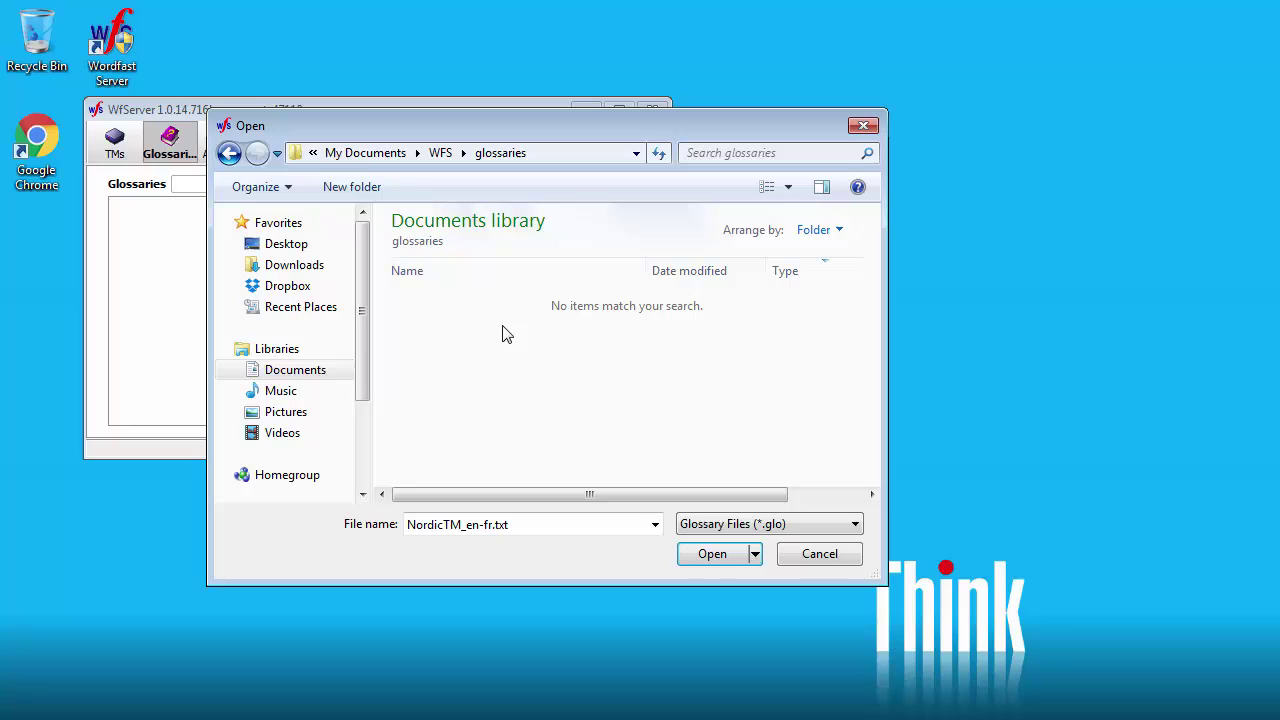
left_click(855, 526)
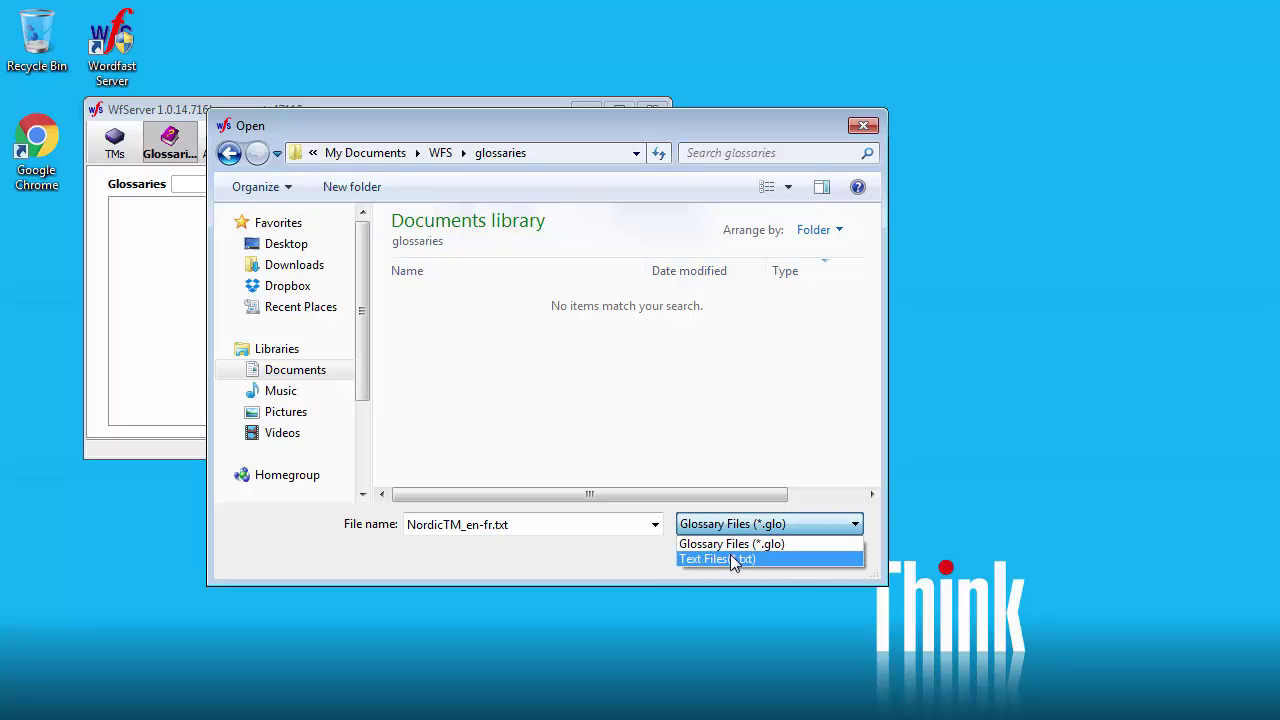
left_click(730, 557)
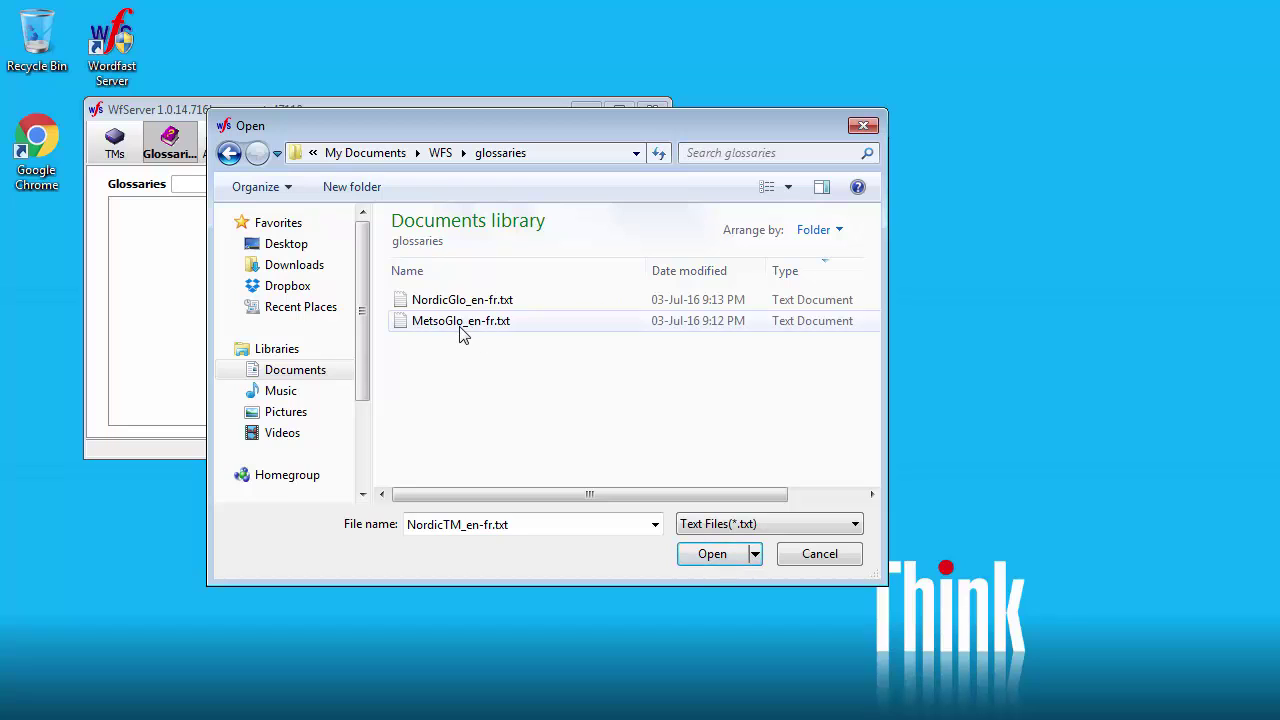
left_click(460, 321)
left_click(713, 553)
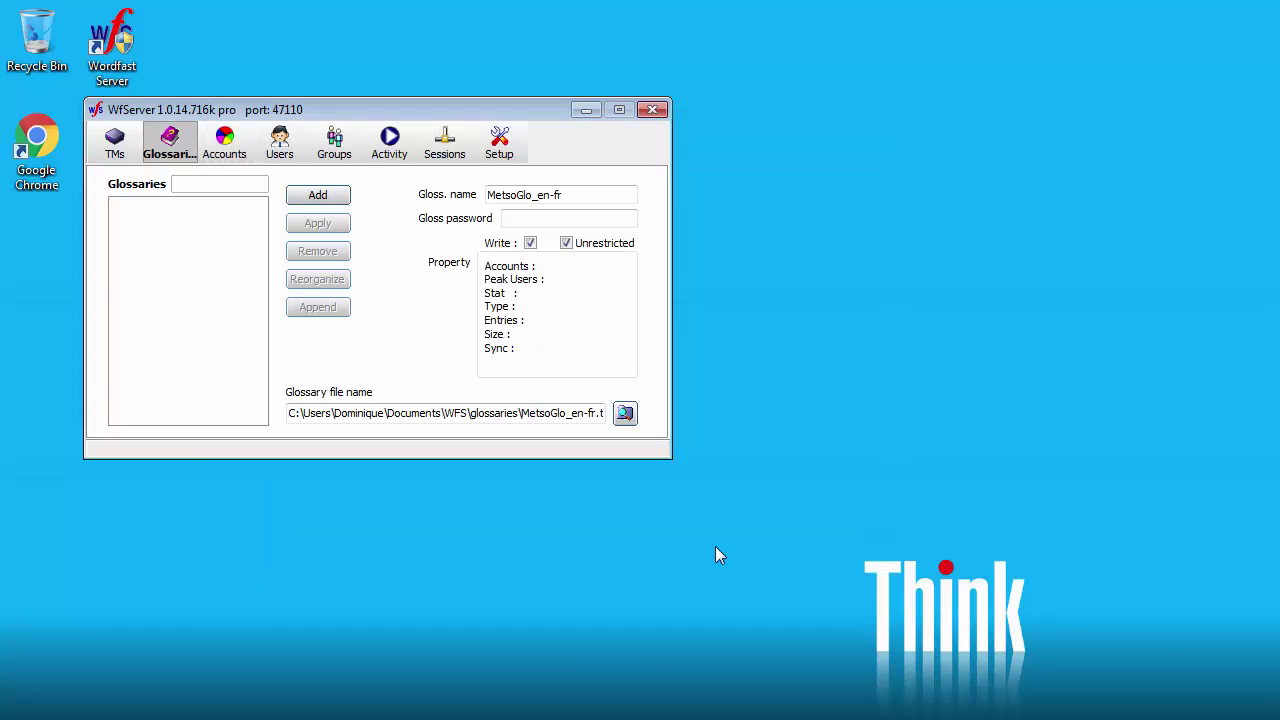
left_click(540, 219)
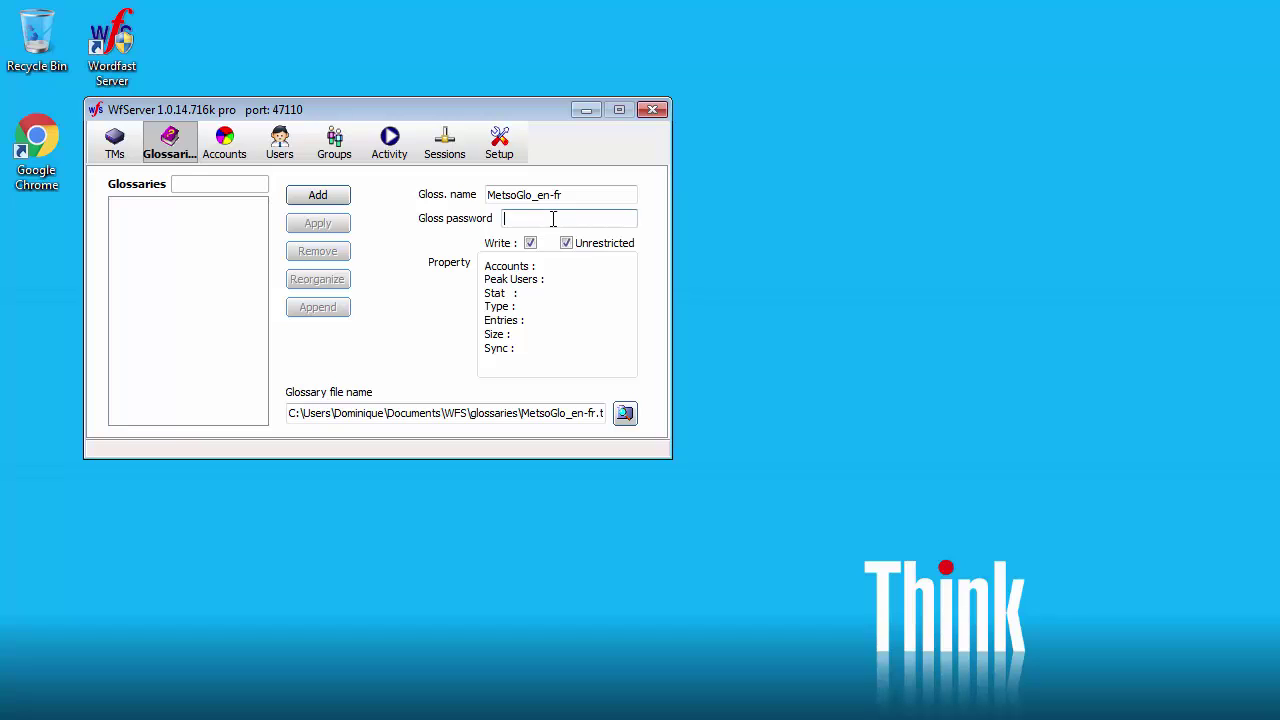
left_click(320, 195)
left_click(312, 342)
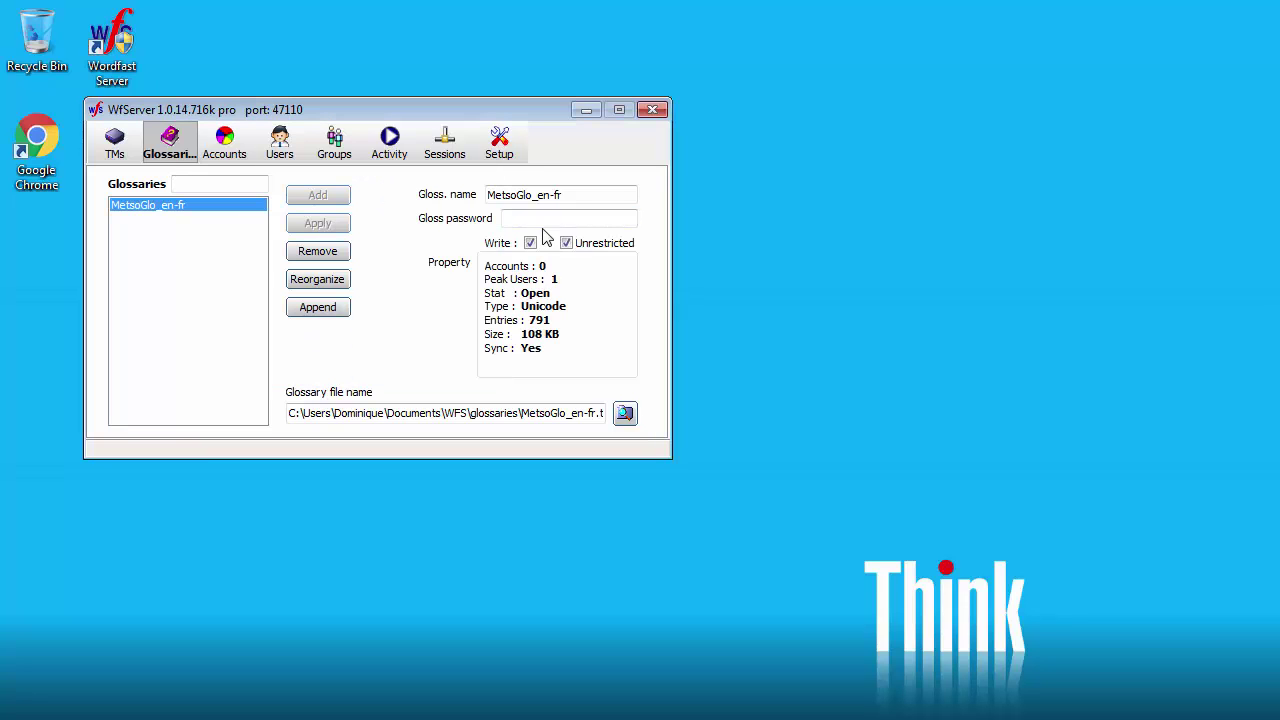
Step: Rename the glossary to NordicGlo_en-fr, load NordicGlo_en-fr.txt, add and reorganize it
left_click_drag(519, 199, 381, 192)
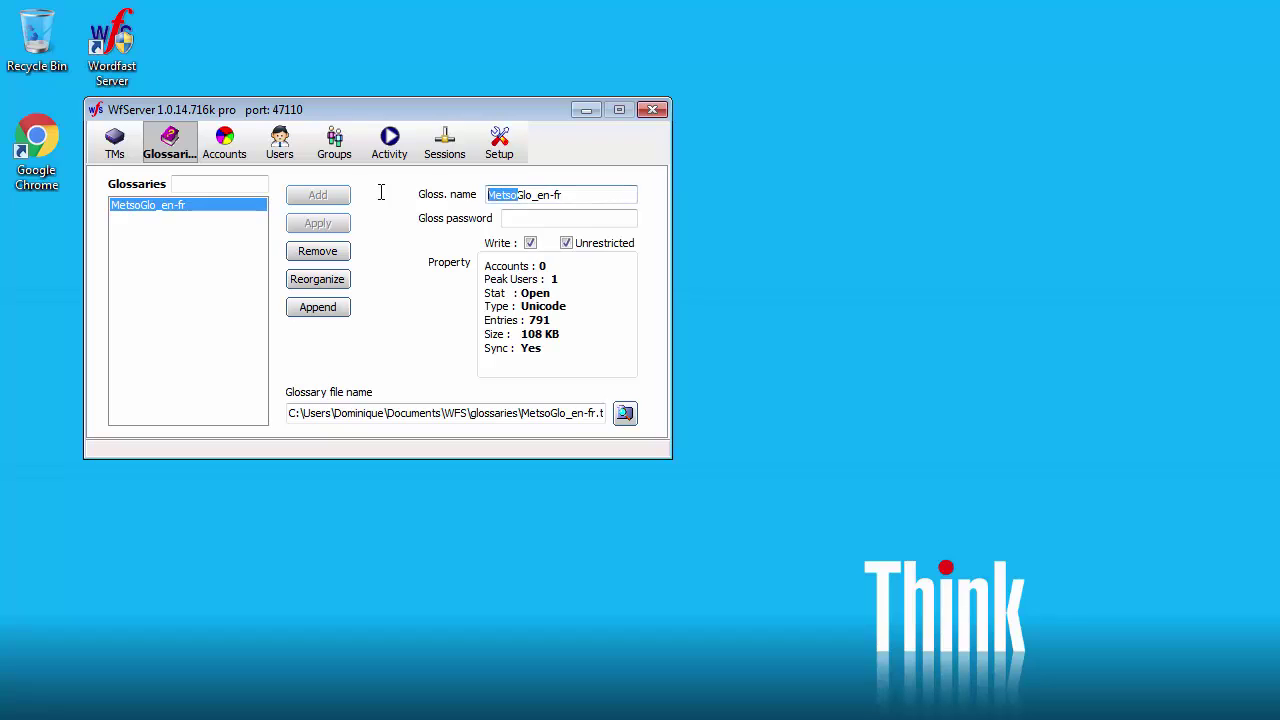
type("Nordic")
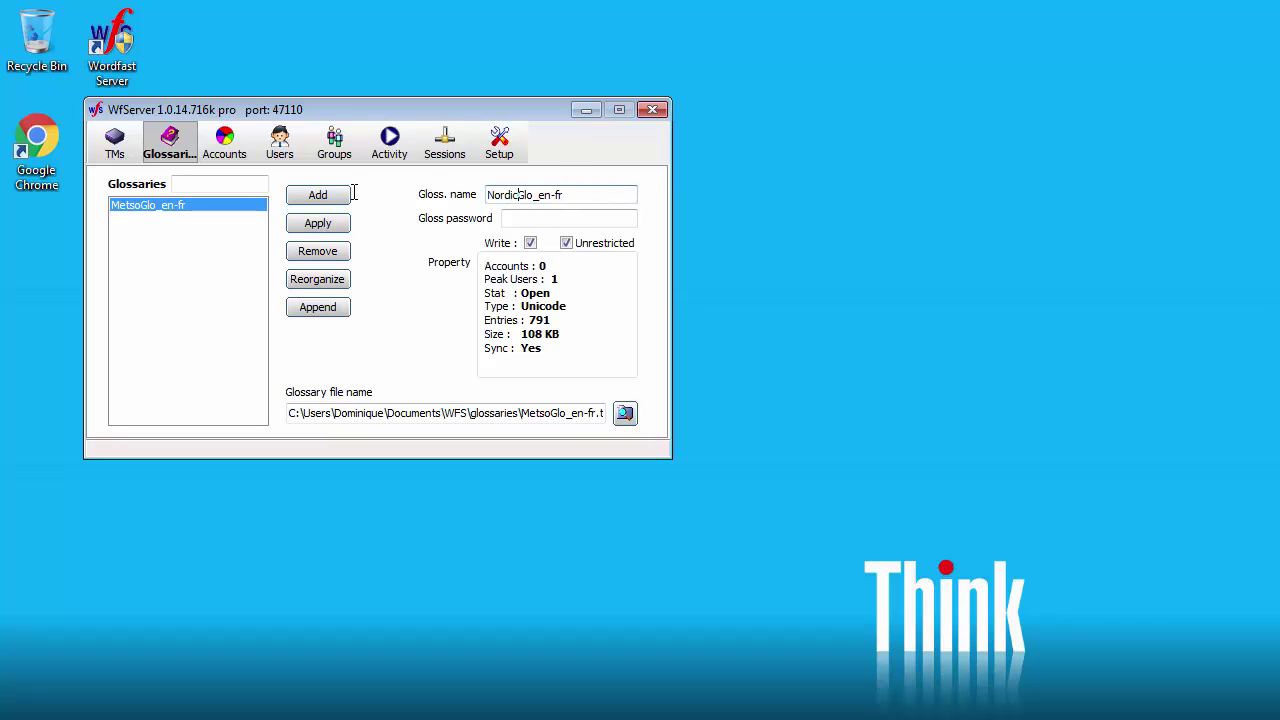
left_click(625, 414)
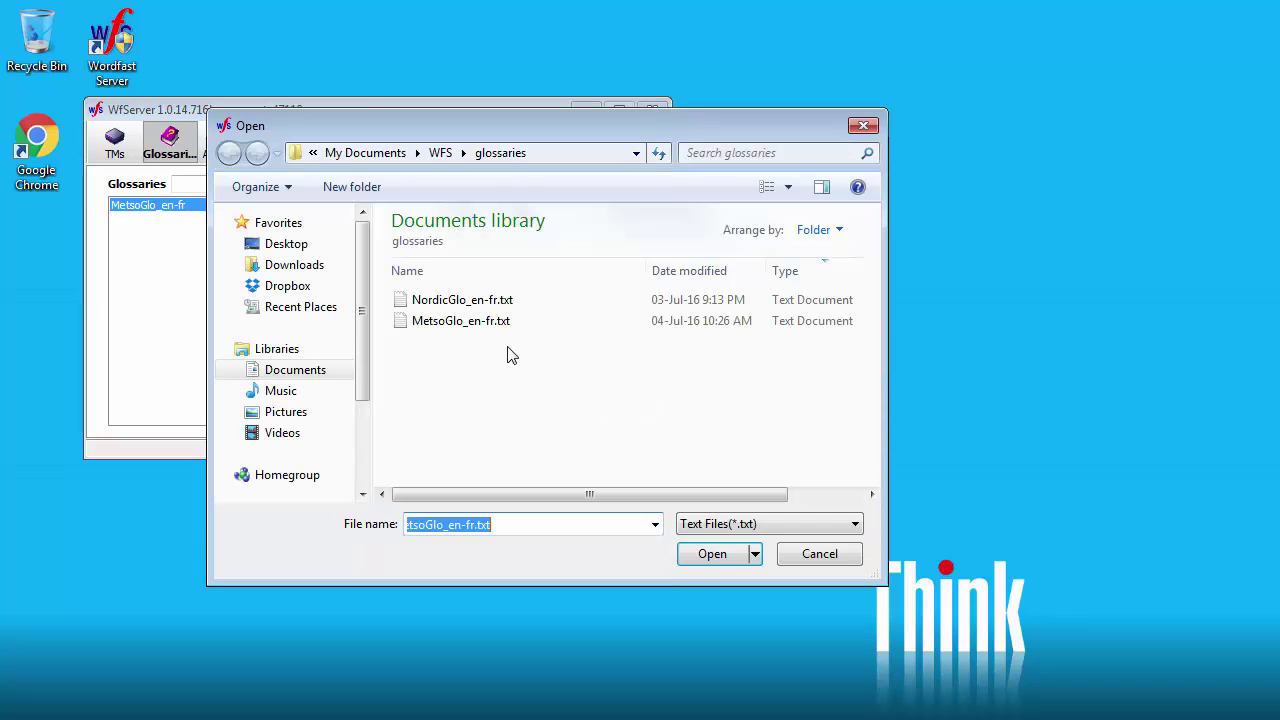
left_click(440, 298)
left_click(712, 553)
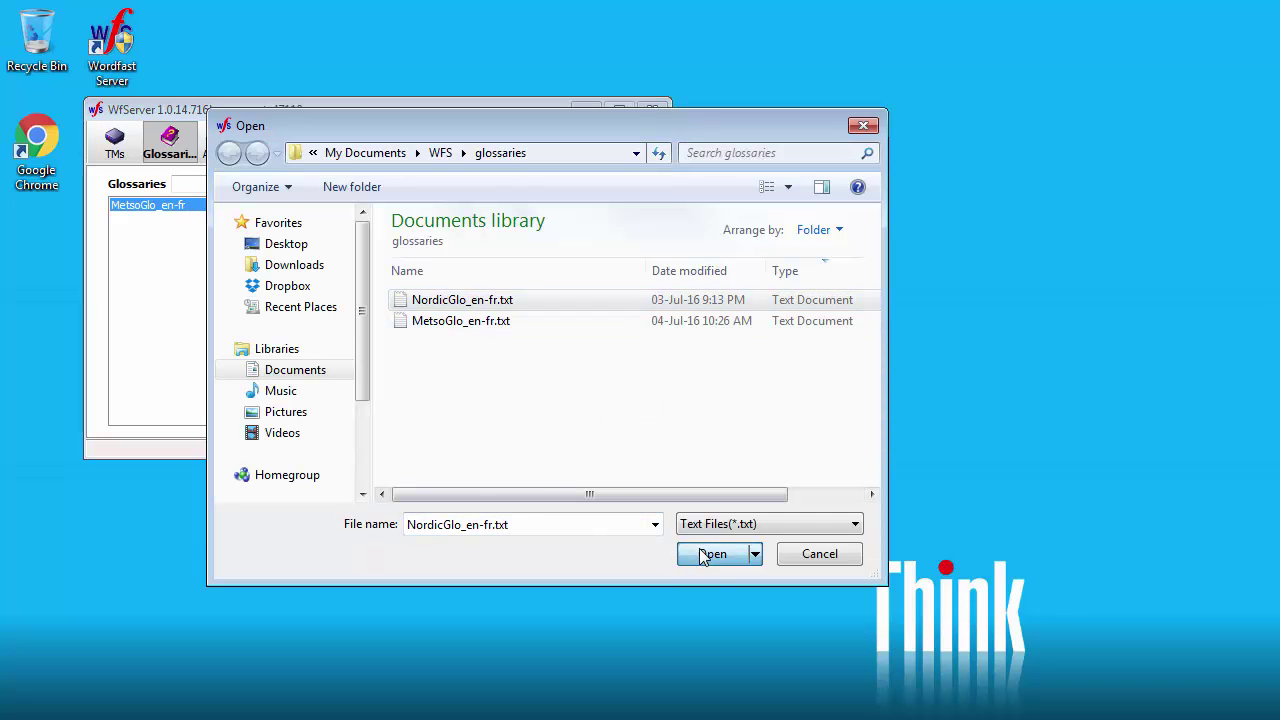
left_click(318, 195)
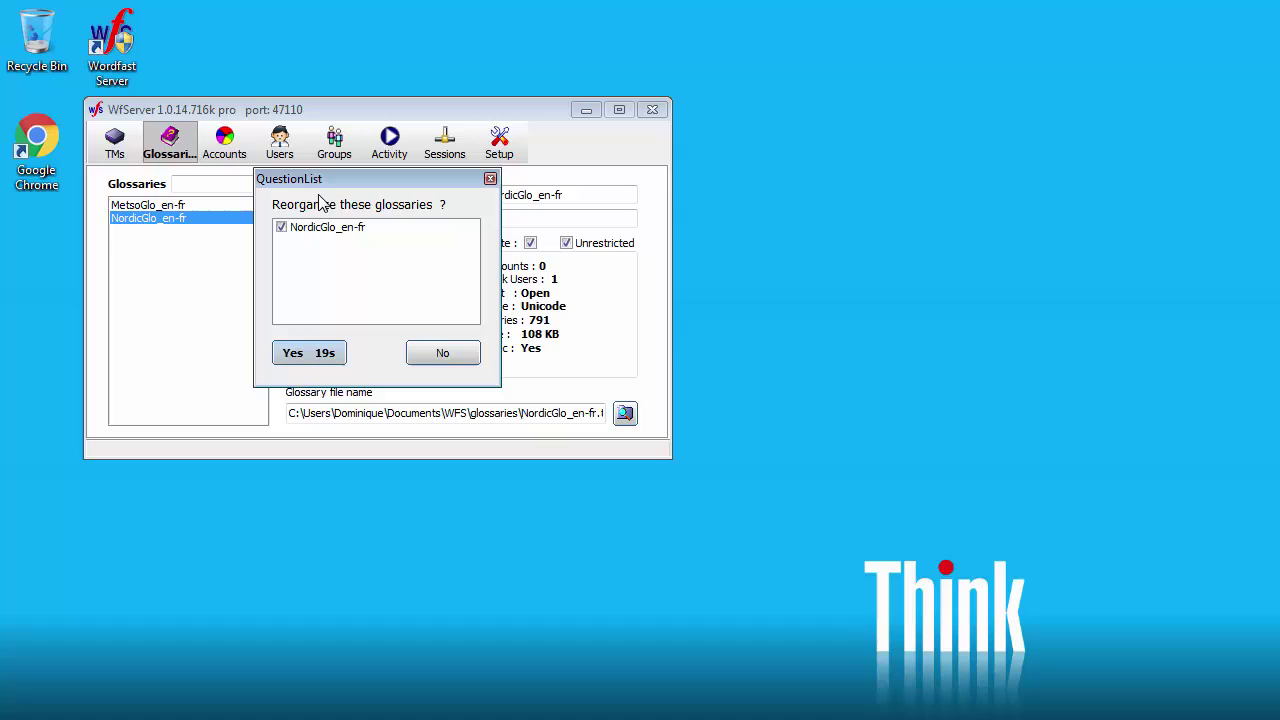
left_click(302, 352)
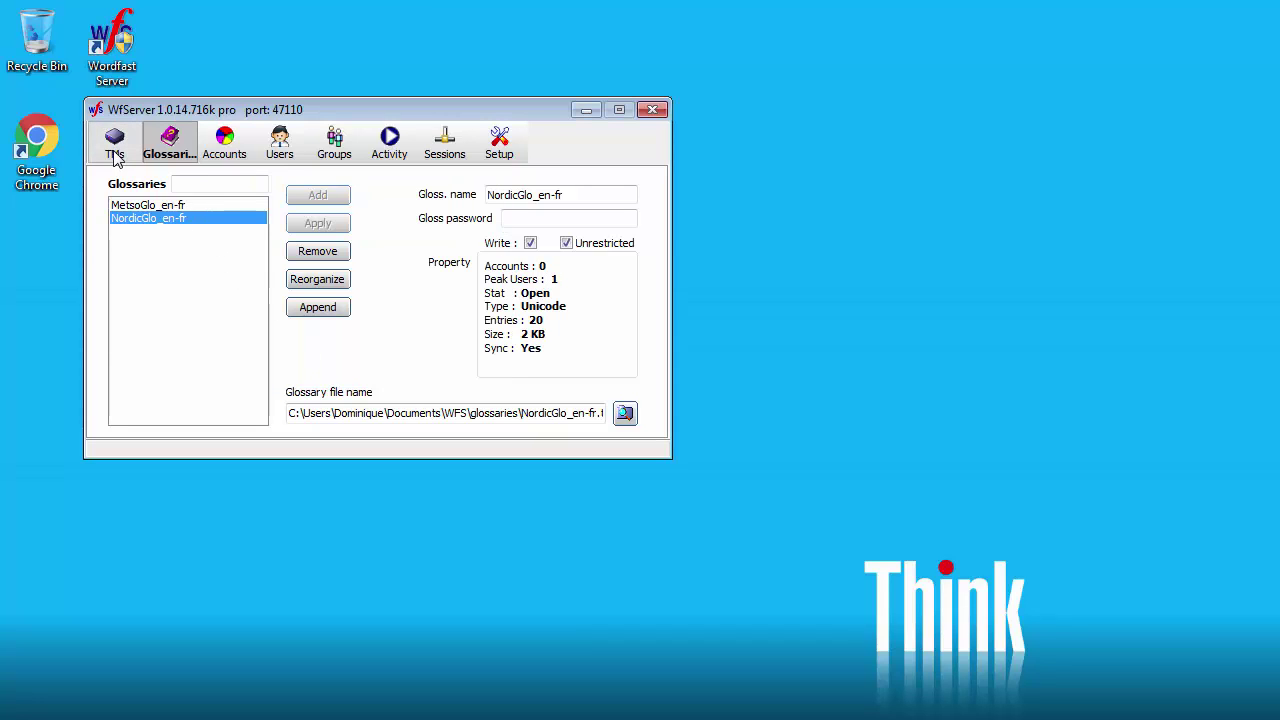
Step: On the Accounts page, enter account name Metso_en-fr, 10 users and a password
left_click(225, 145)
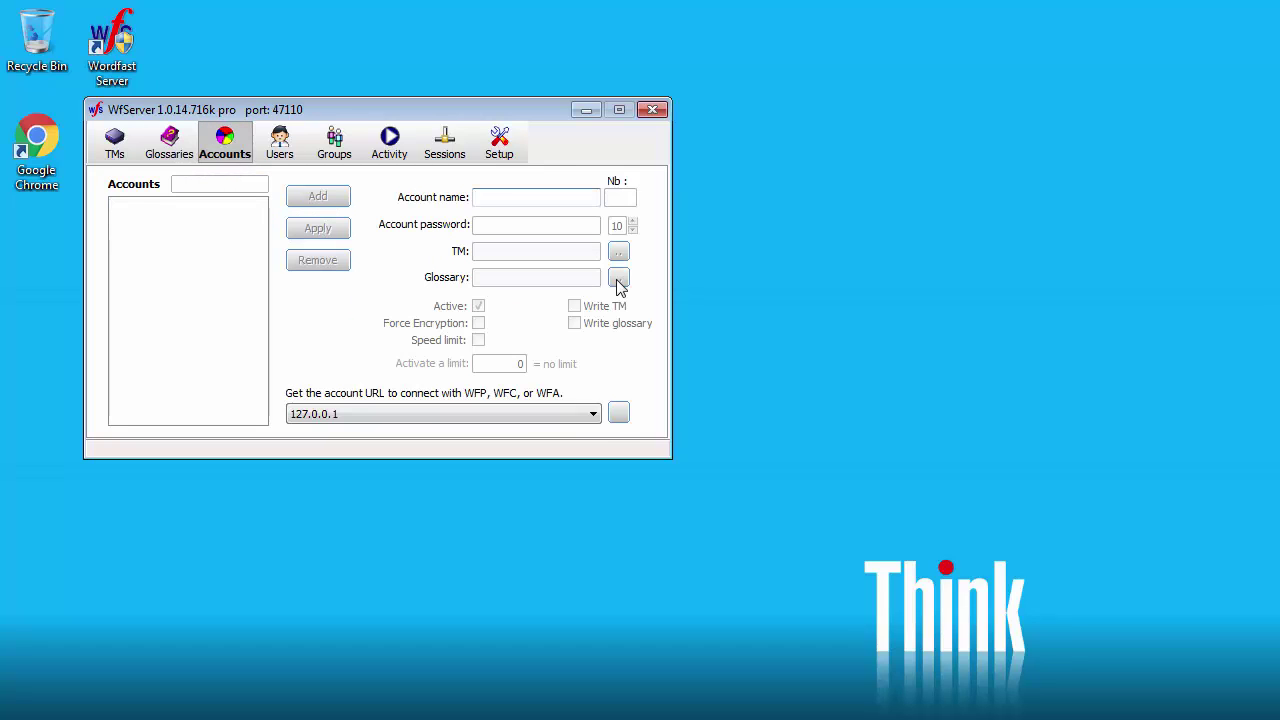
type("Metso_en-fr")
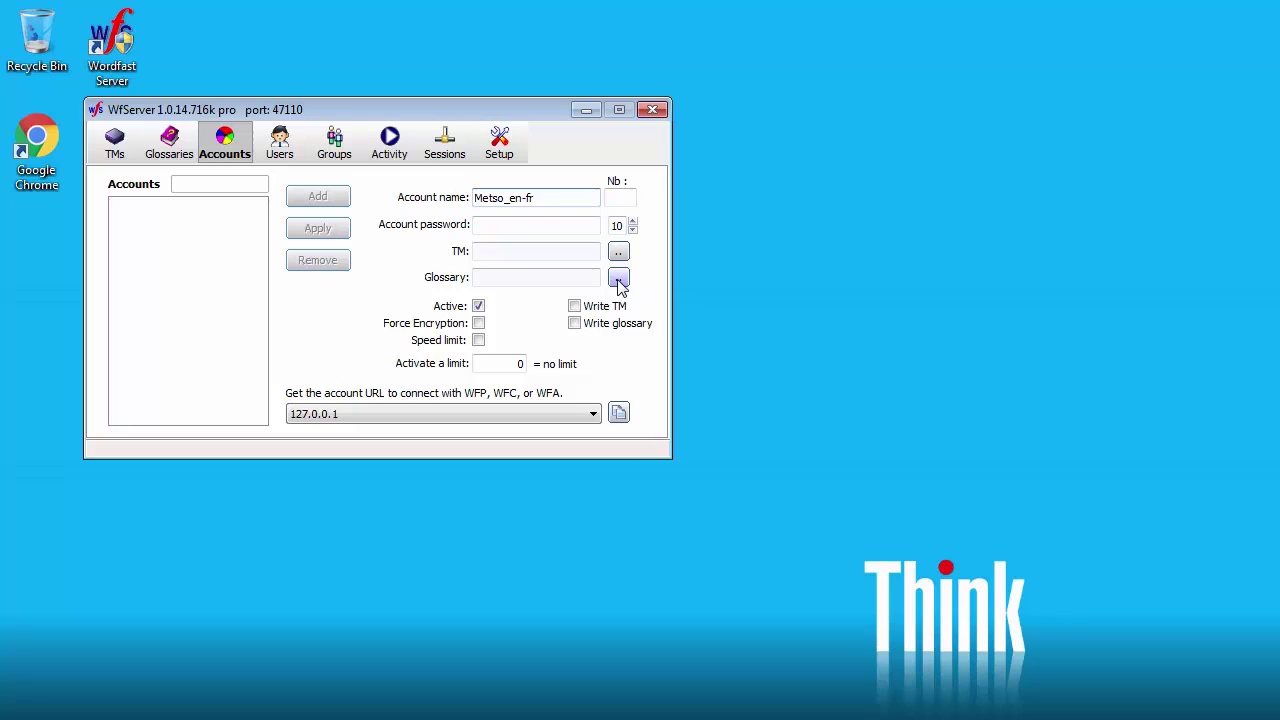
left_click(622, 198)
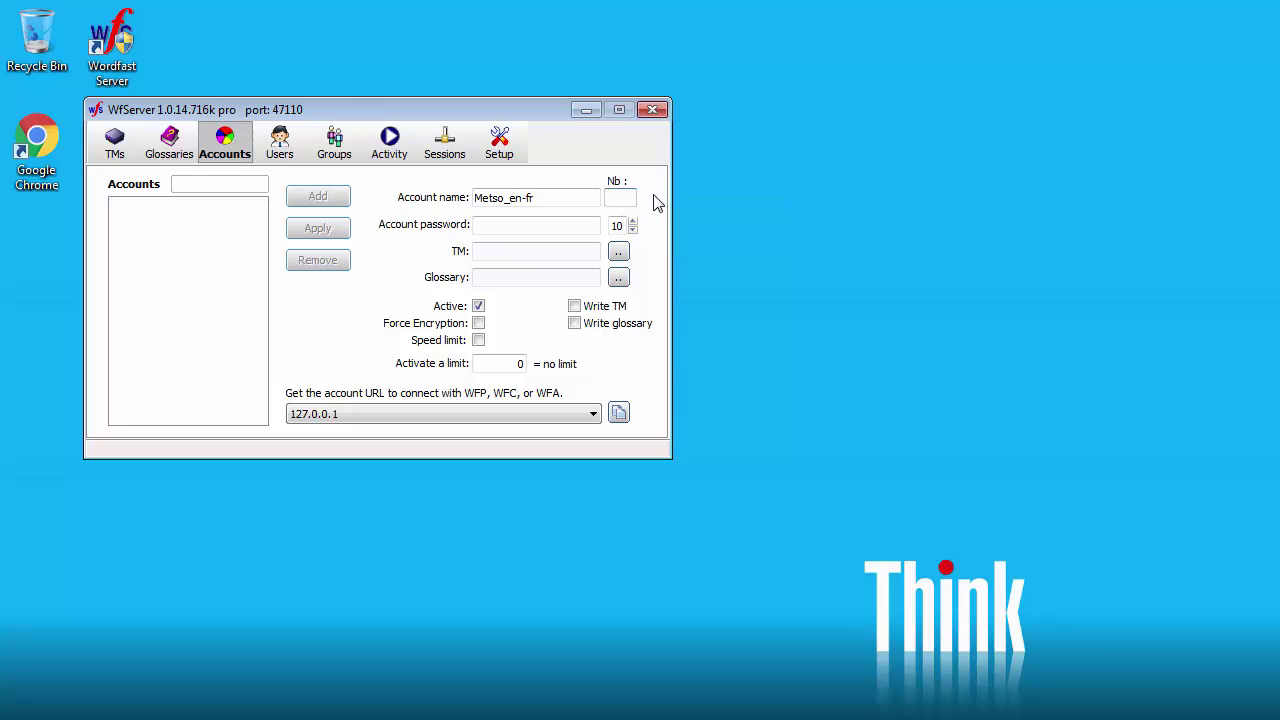
type("10")
left_click(505, 226)
type("••••••••")
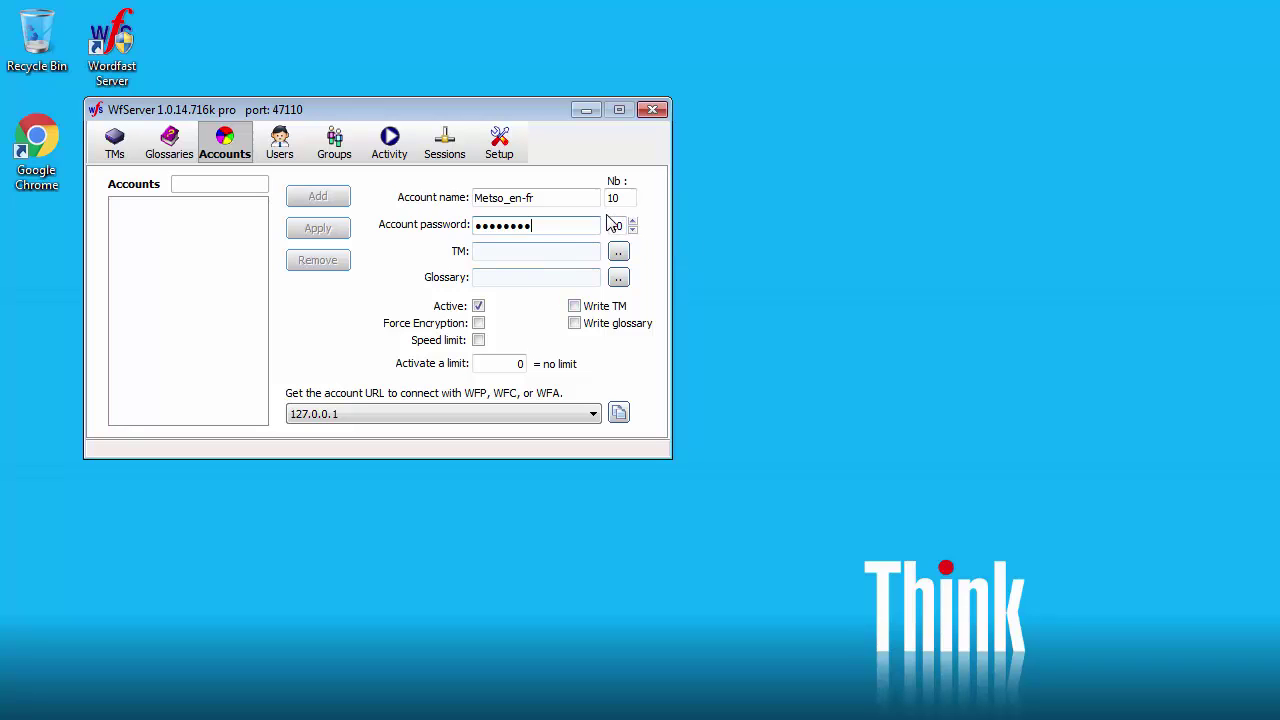
Step: Link MetsoTM_en-fr and MetsoGlo_en-fr with write access to both, and add the account
left_click(622, 253)
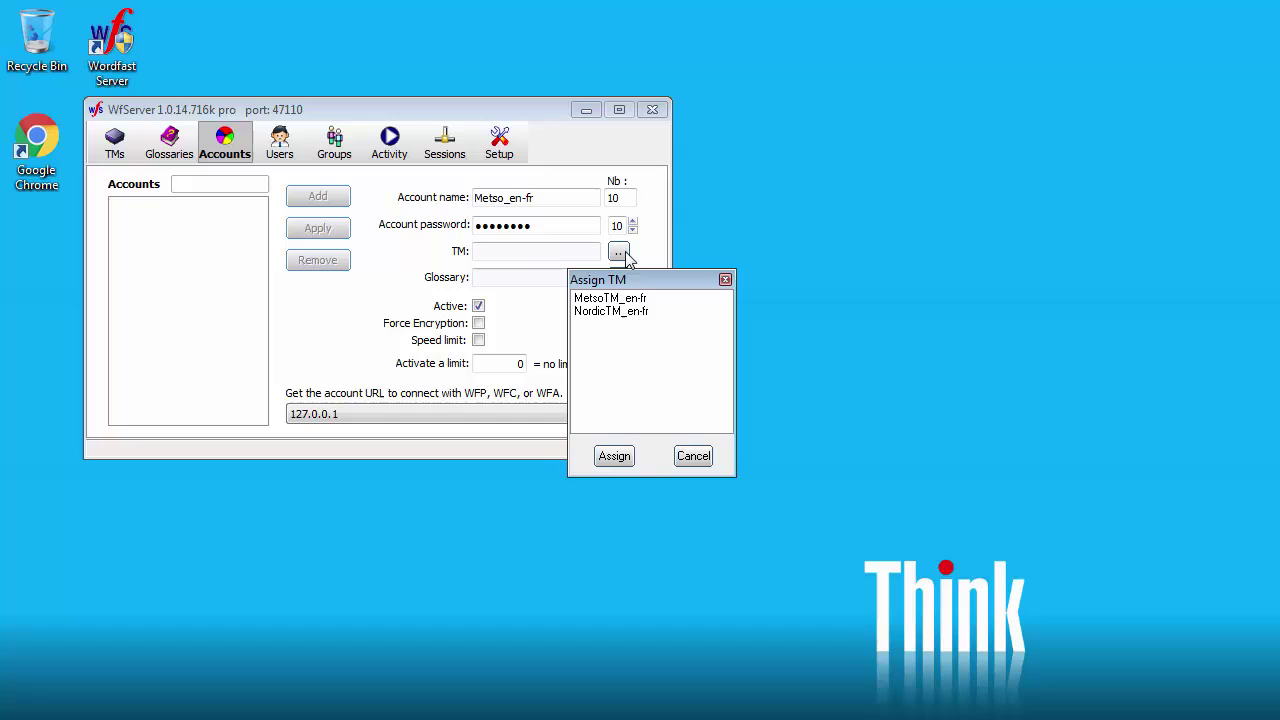
left_click(605, 300)
left_click(612, 456)
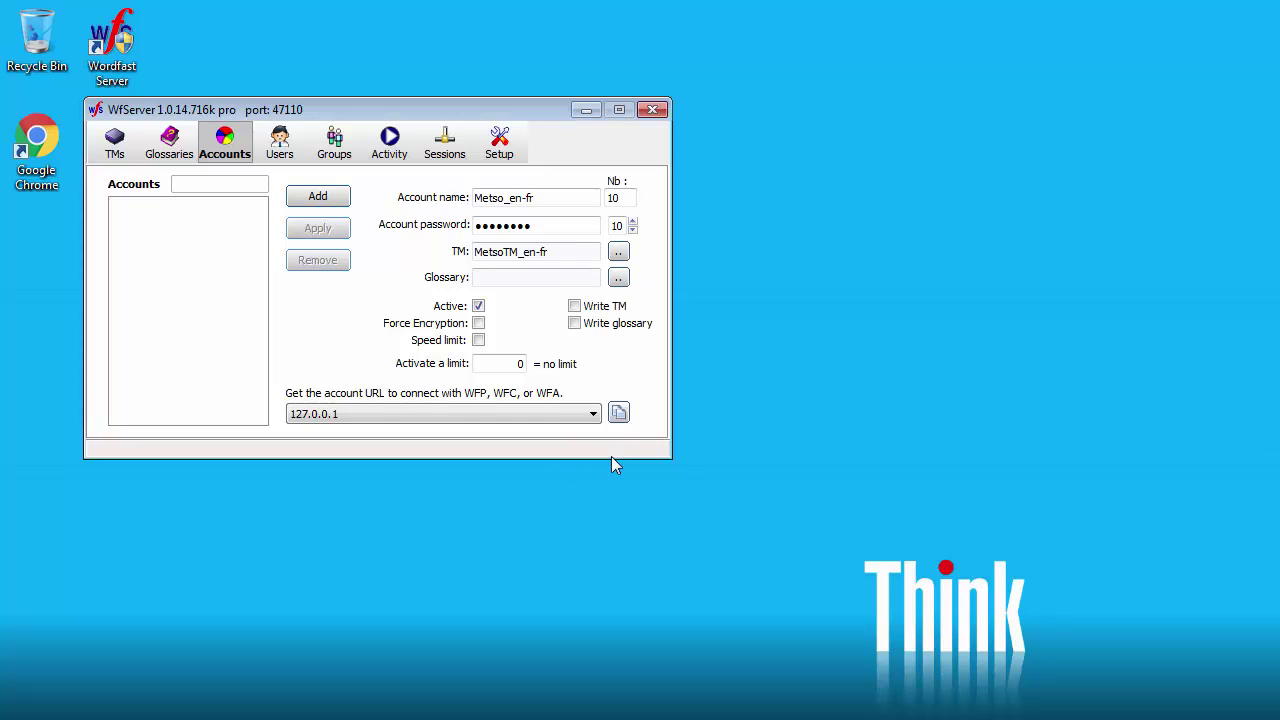
left_click(619, 278)
left_click(606, 300)
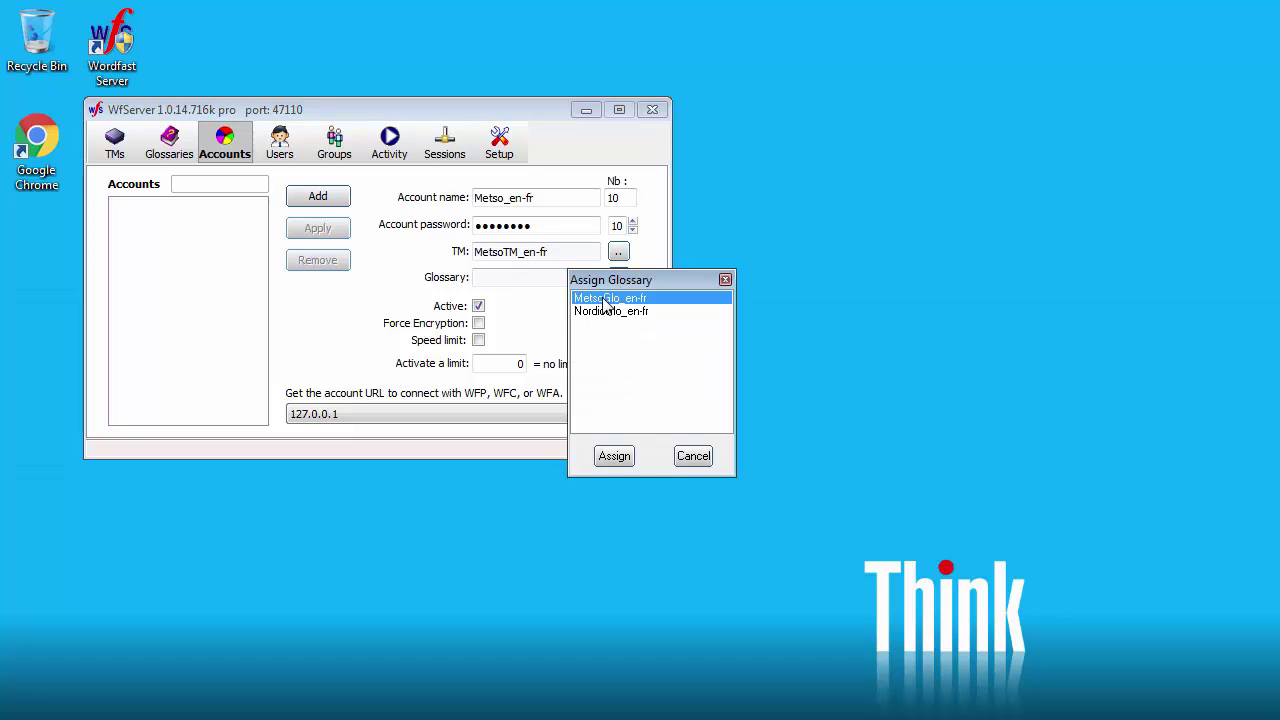
left_click(613, 457)
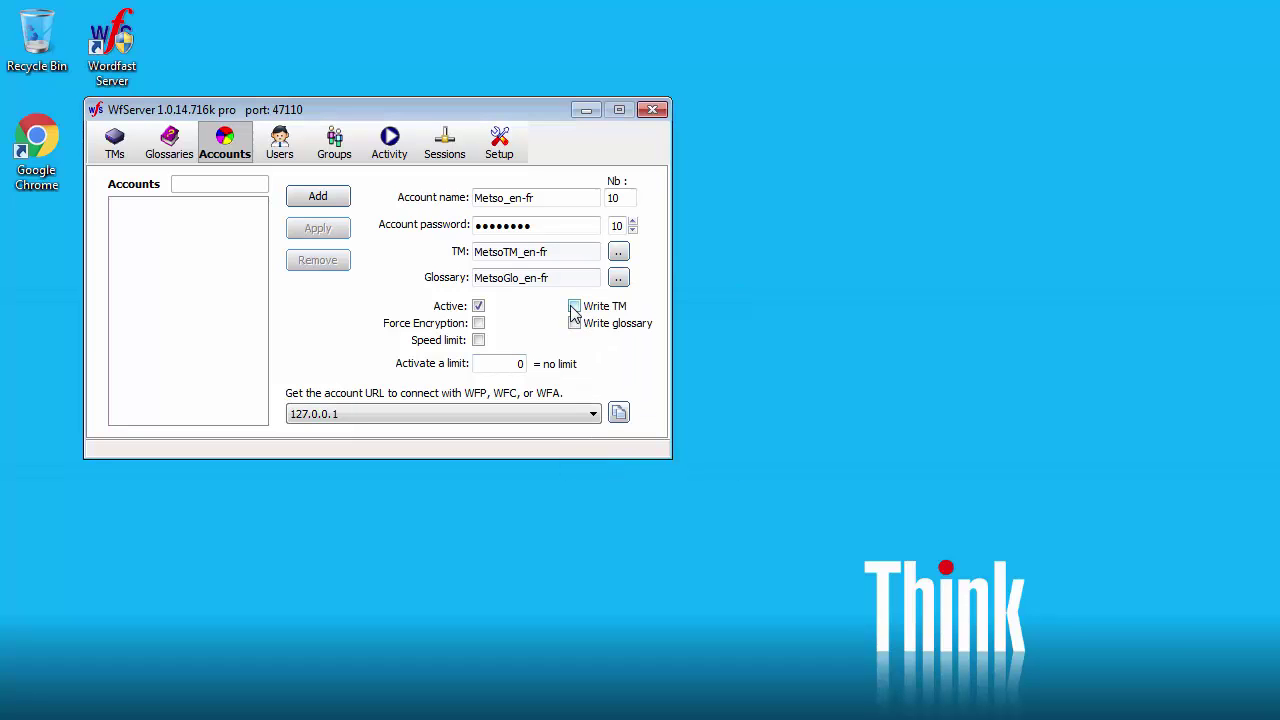
left_click(574, 306)
left_click(574, 323)
left_click(318, 197)
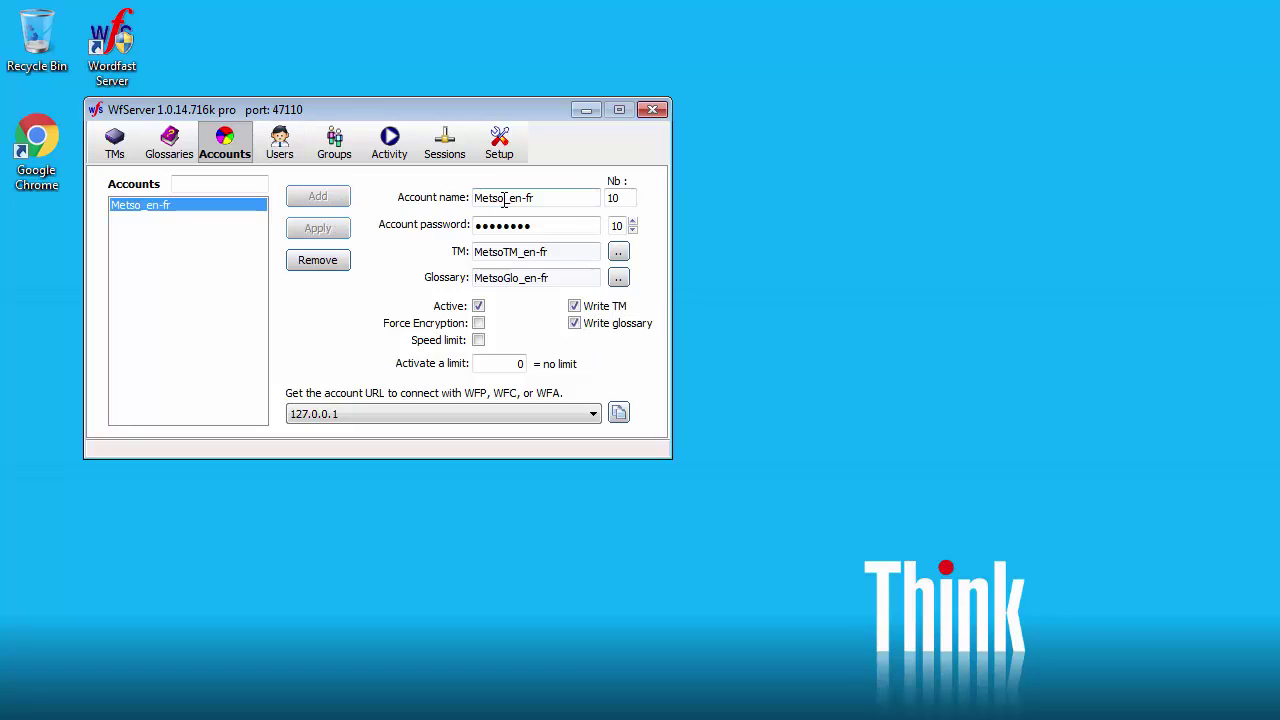
Step: Rename the account to Nordic_en-fr and link NordicTM_en-fr and NordicGlo_en-fr
left_click_drag(505, 199, 380, 197)
type("Nord")
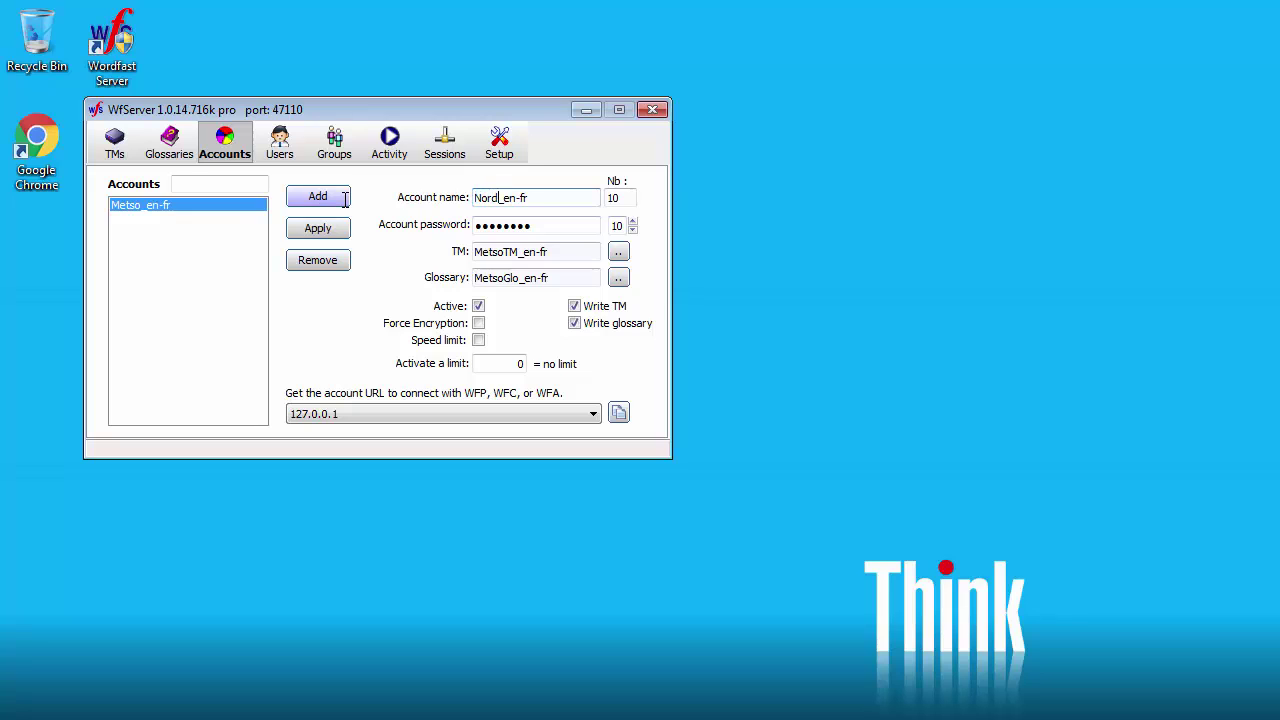
type("ic")
left_click(618, 251)
left_click(606, 311)
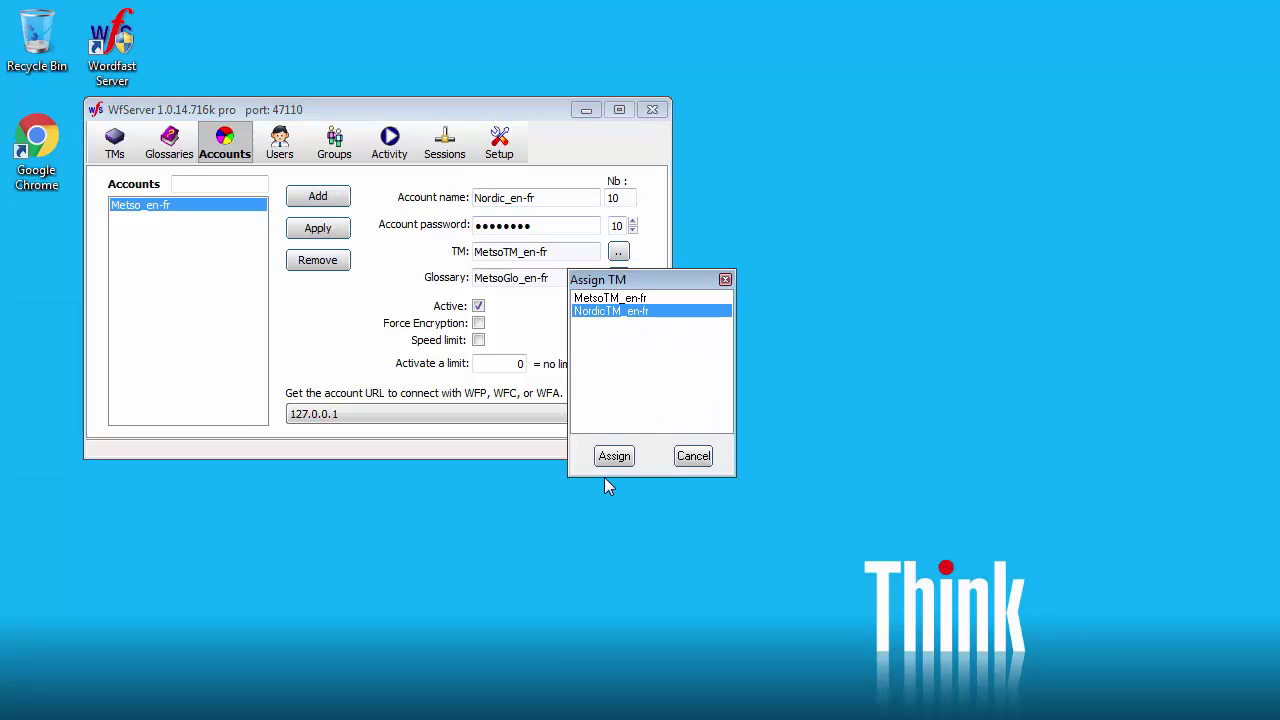
left_click(614, 456)
left_click(619, 278)
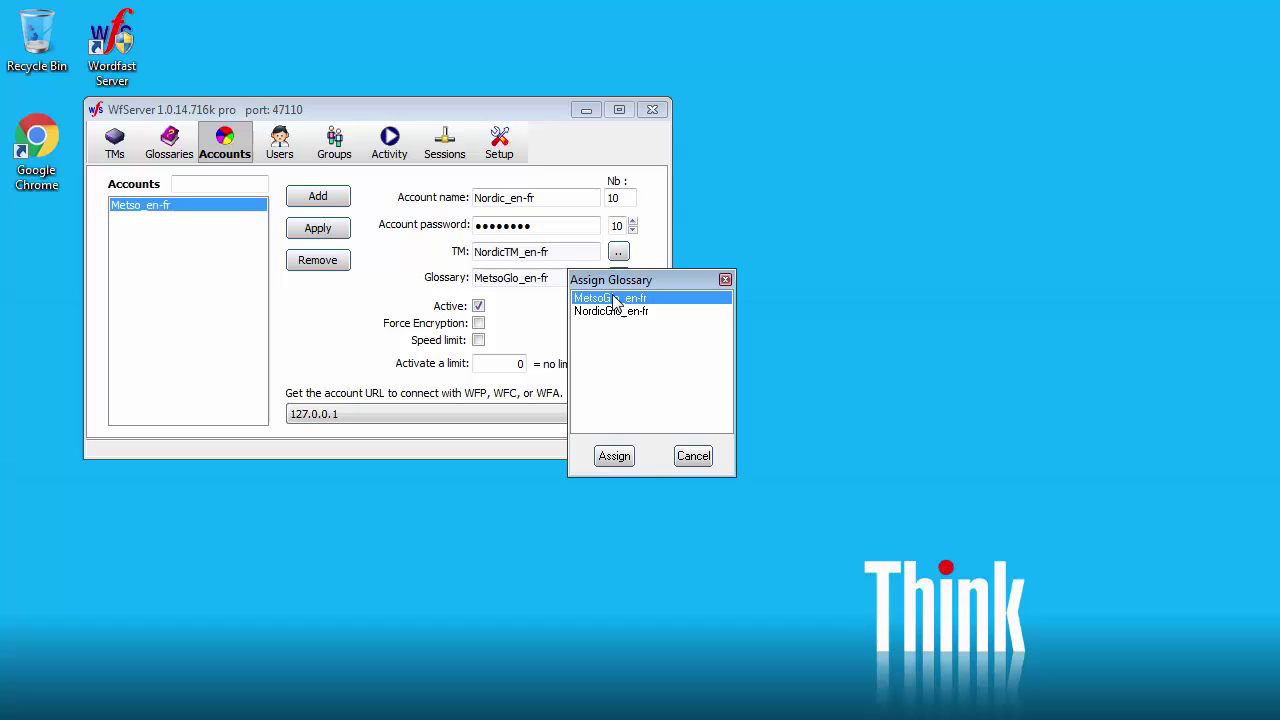
left_click(606, 311)
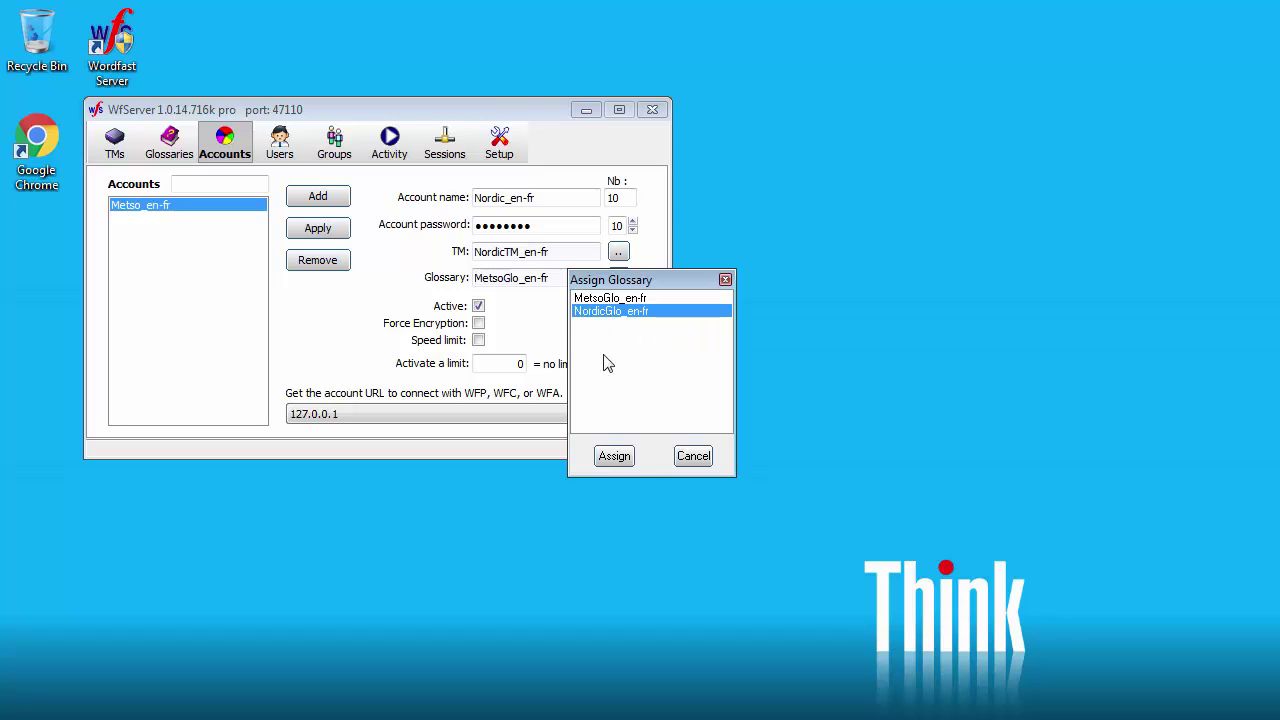
left_click(610, 454)
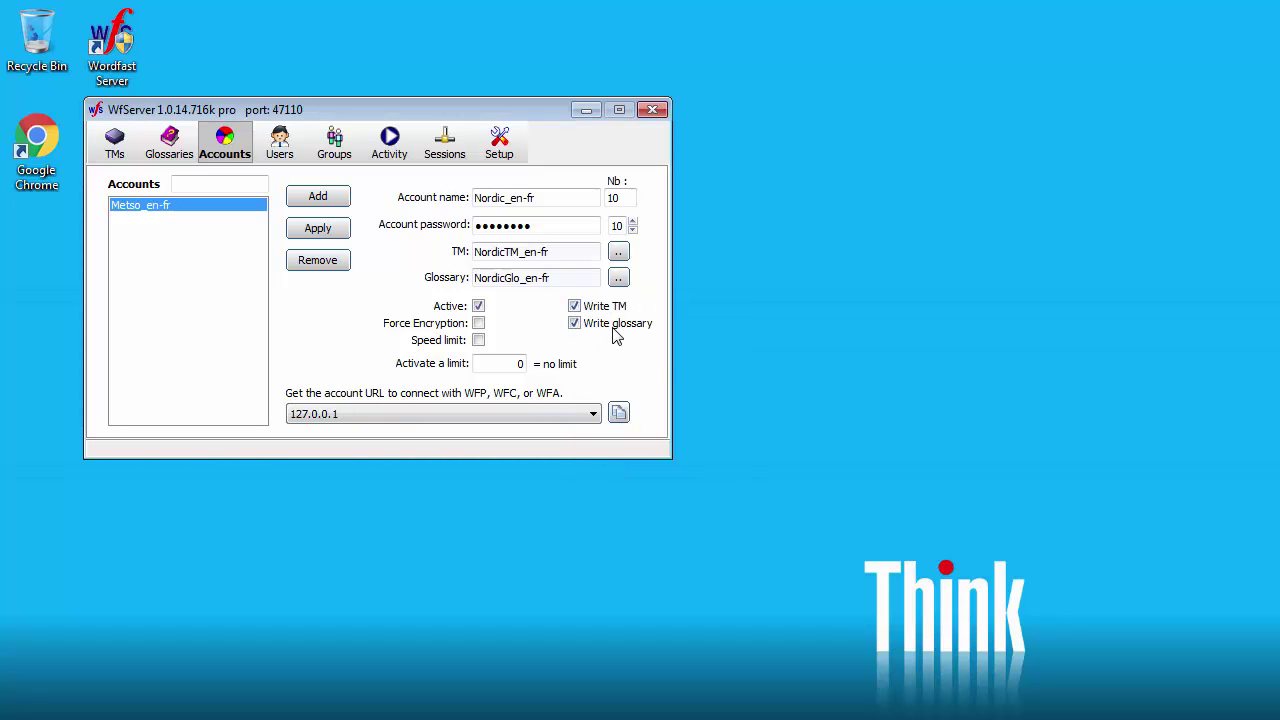
Step: Re-enter the account password and add the Nordic_en-fr account
left_click_drag(554, 224, 263, 228)
key("BackSpace")
type("********")
left_click(318, 197)
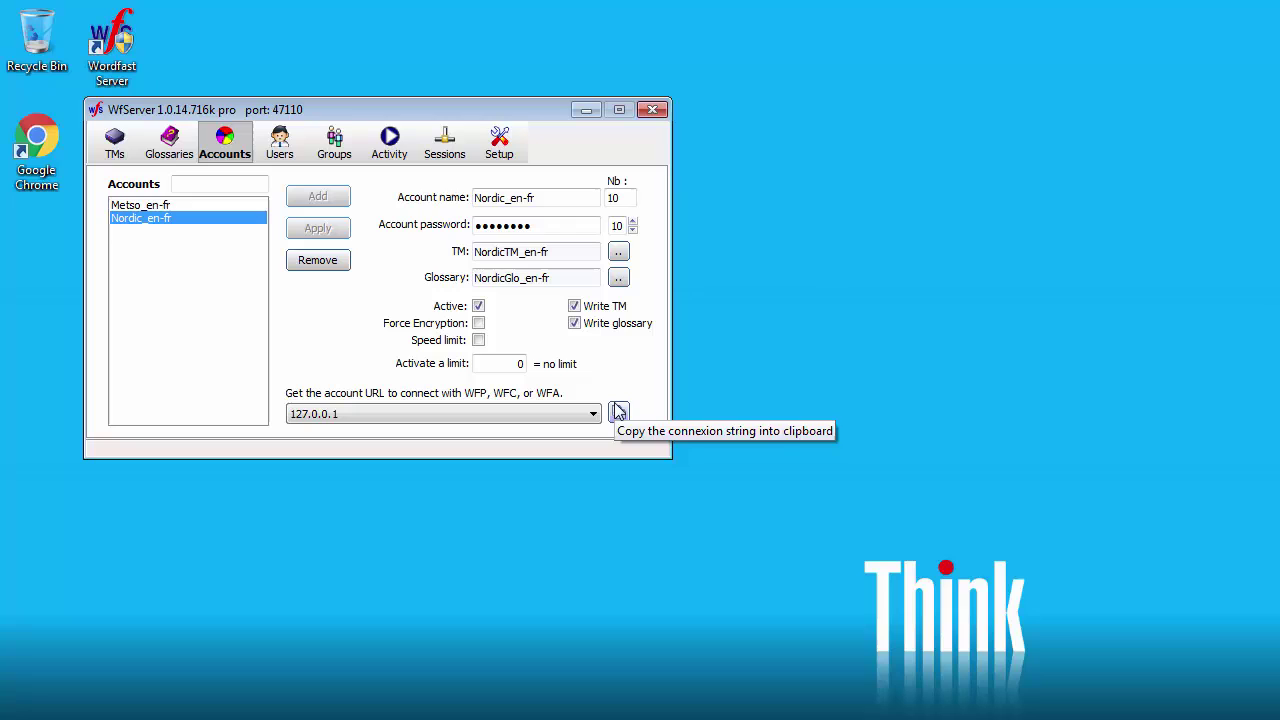
Step: Select the Metso_en-fr account and change its URL address from 127.0.0.1 to 192.168.0.6
left_click(145, 205)
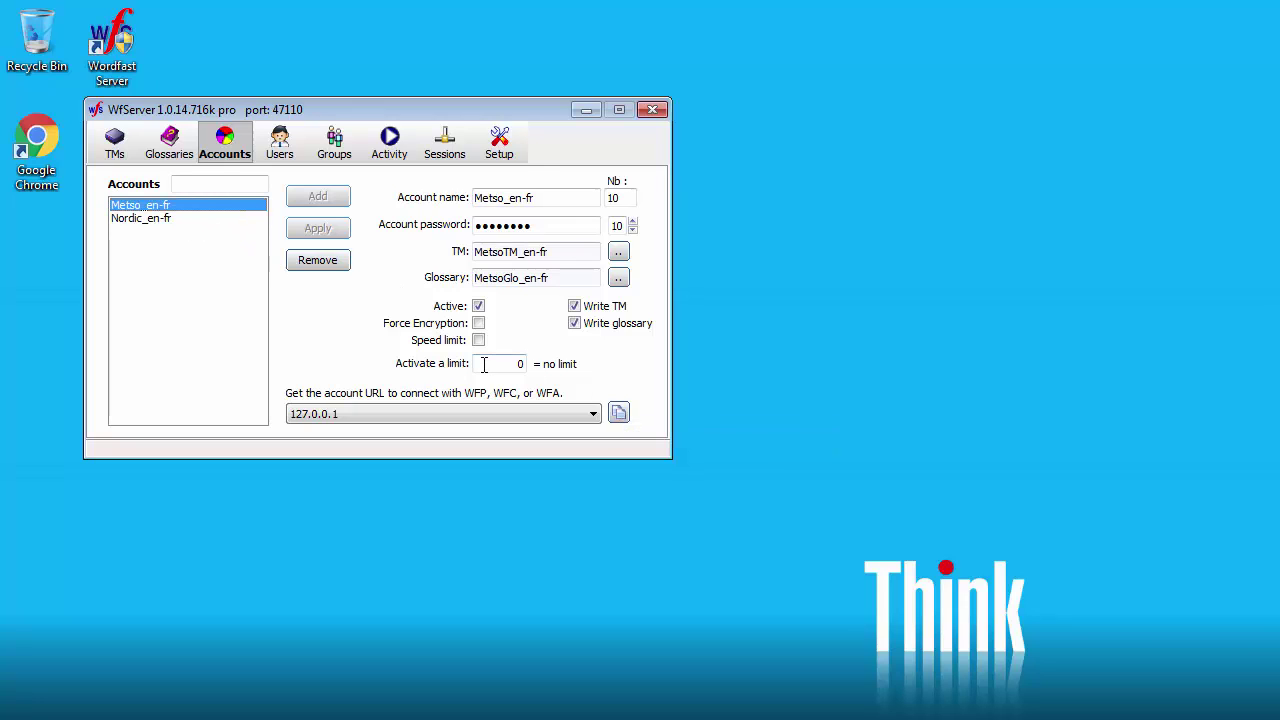
left_click(594, 415)
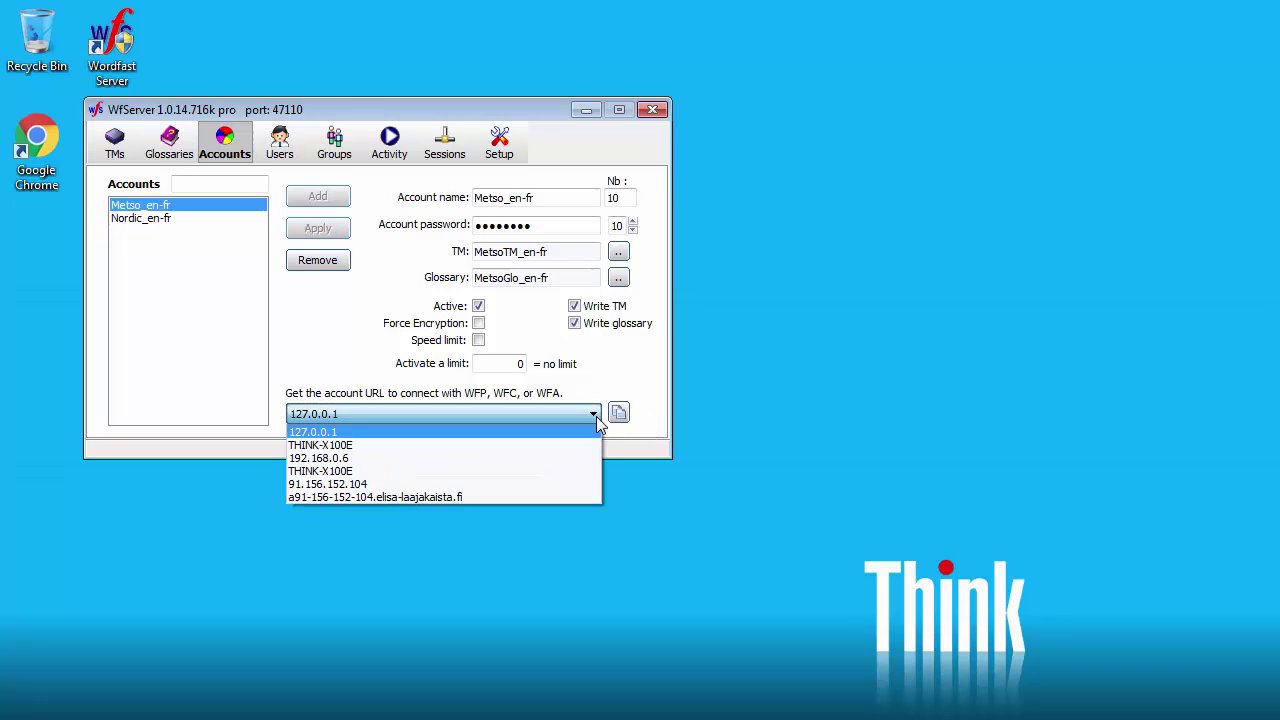
left_click(366, 459)
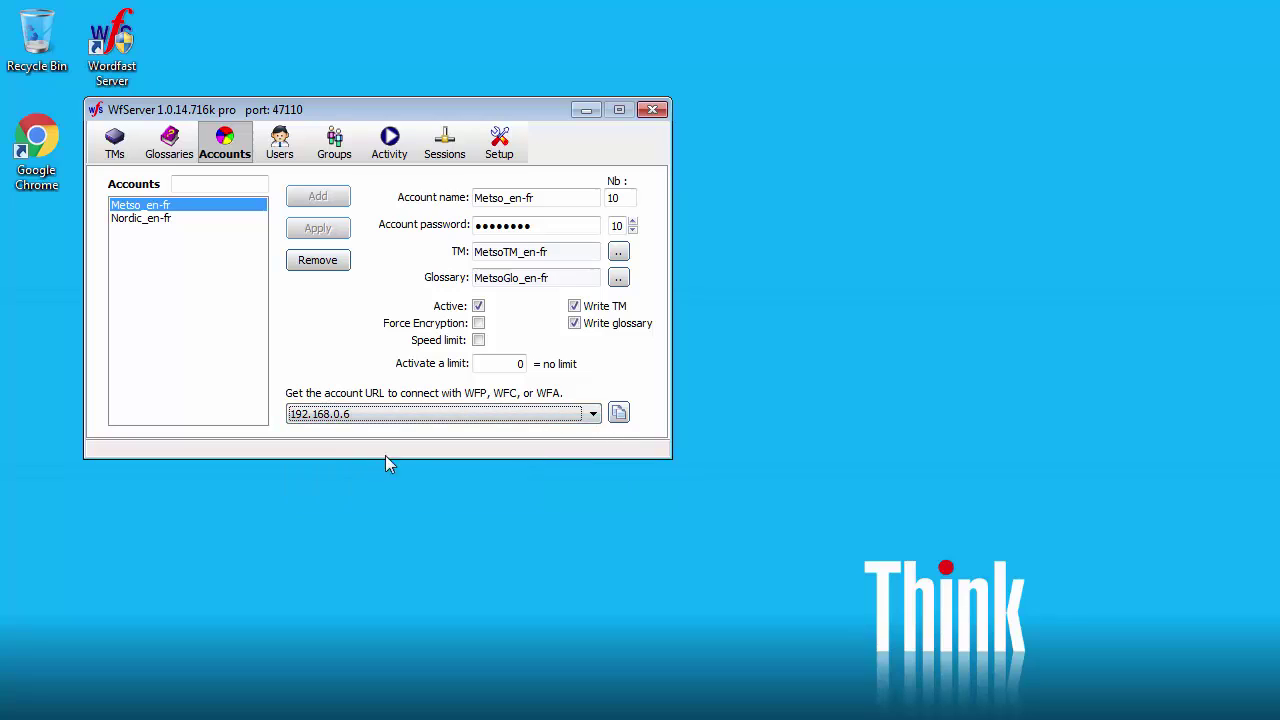
Step: Copy the Metso_en-fr connection string and paste it into the Notepad URL file
left_click(619, 413)
key("alt+Tab")
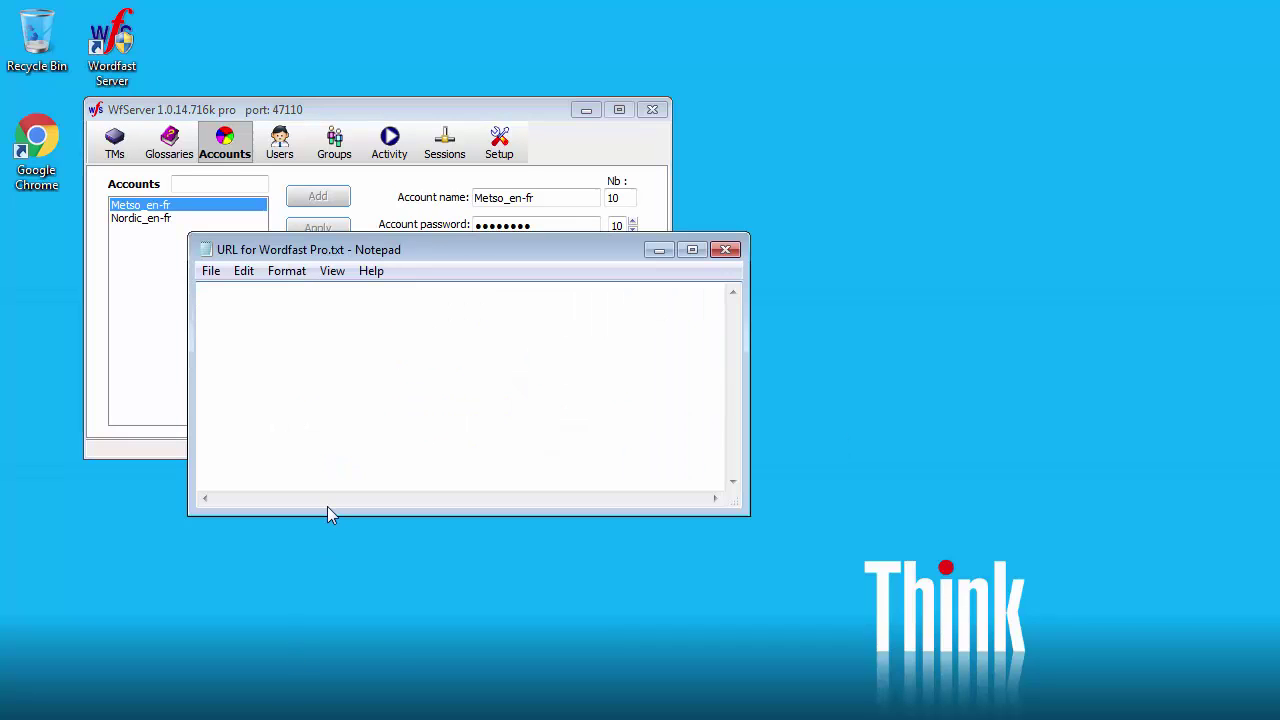
key("ctrl+v")
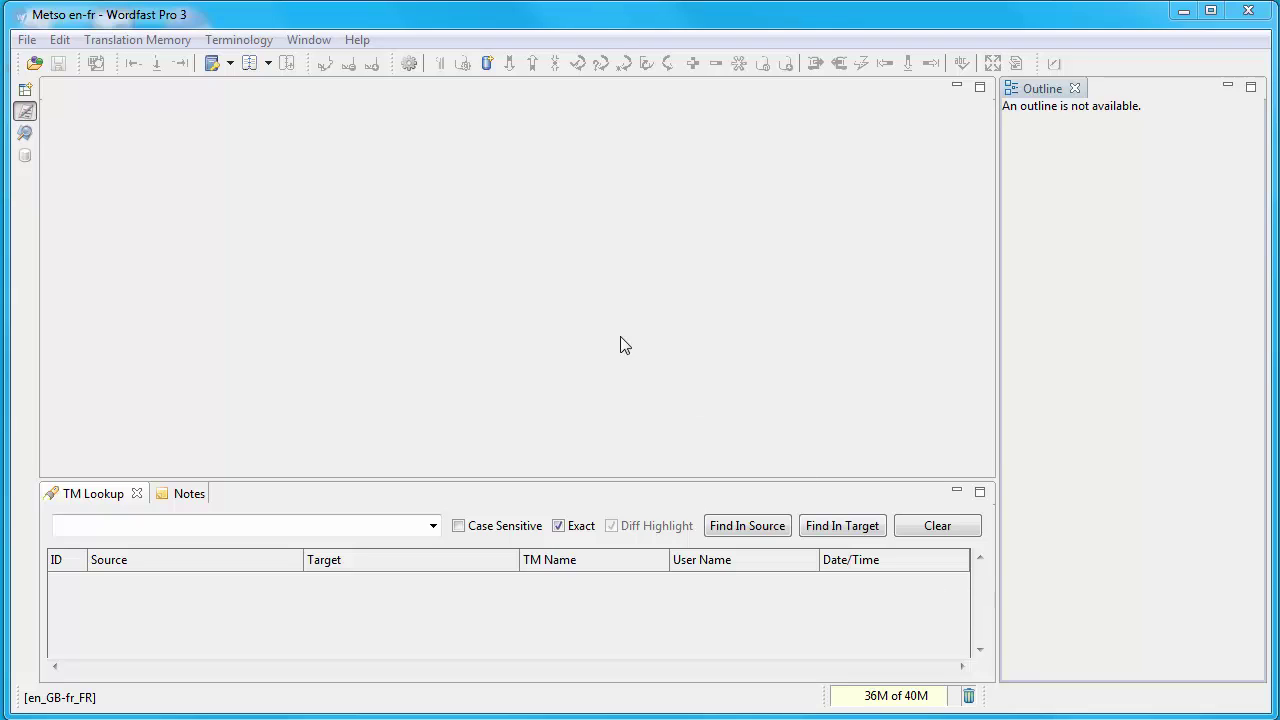
Step: Add a WFServer TM to the project using the Metso_en-fr URL copied from Notepad
left_click(115, 42)
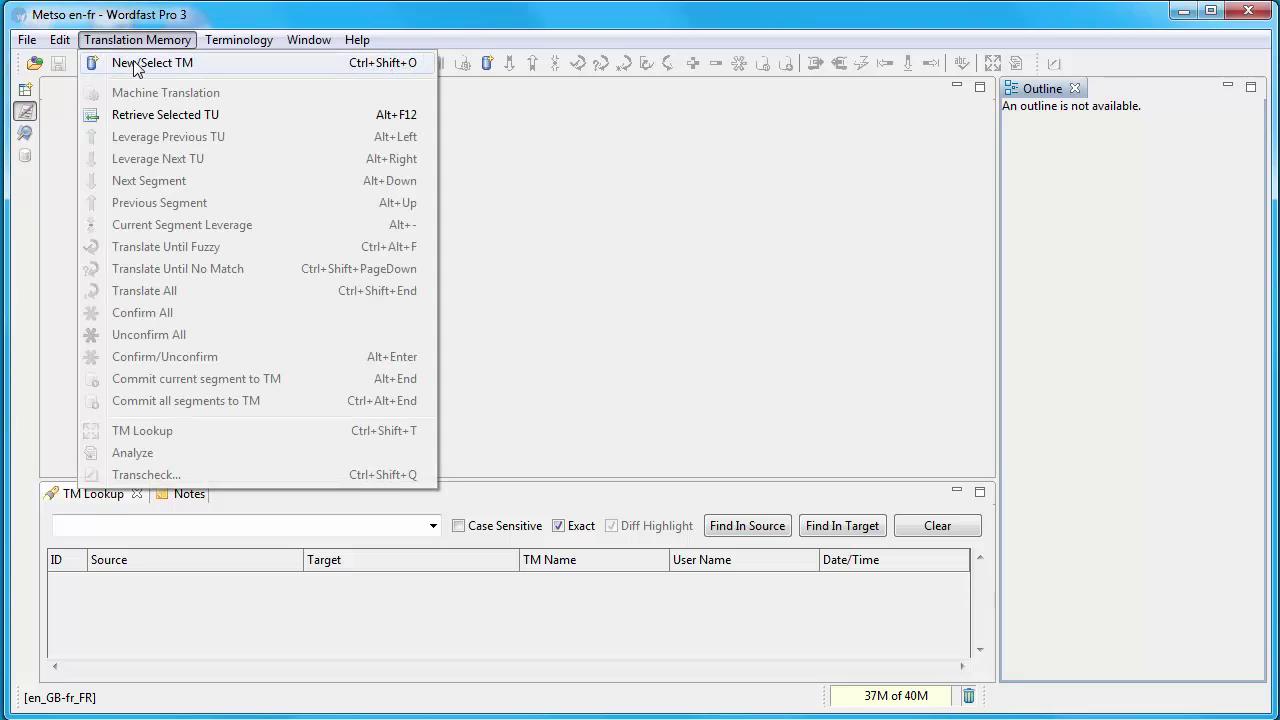
left_click(140, 63)
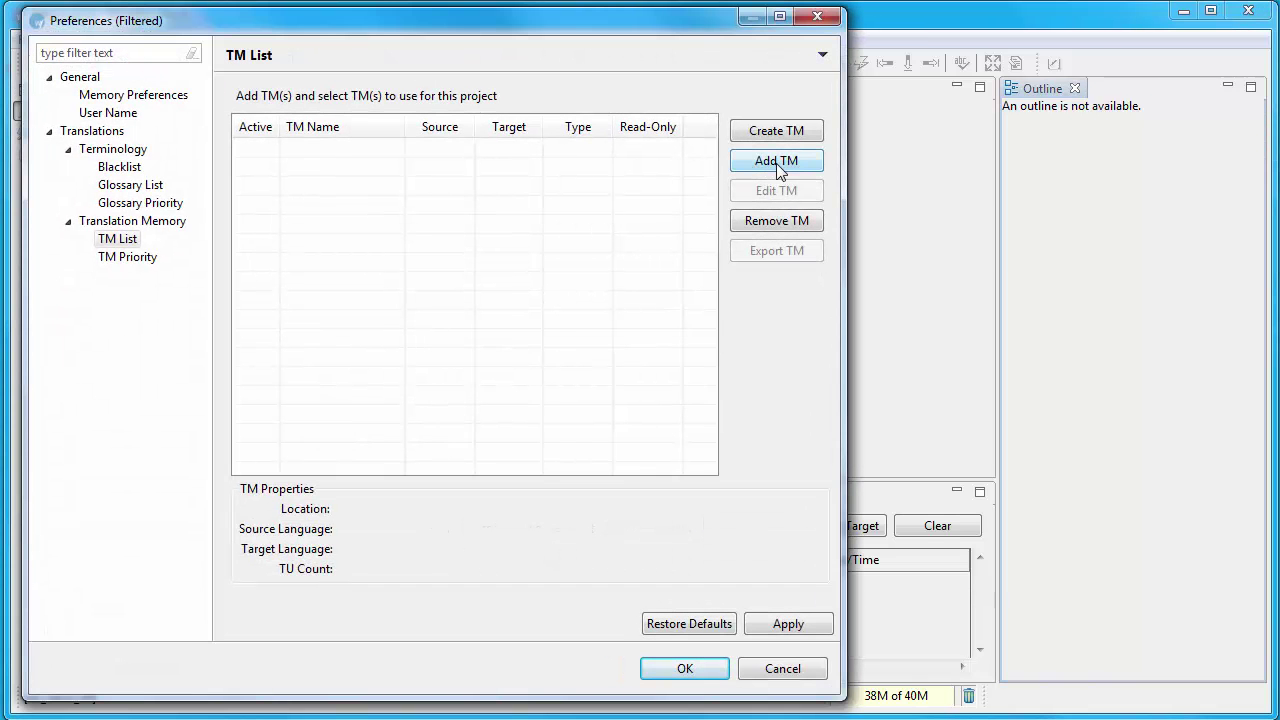
left_click(780, 170)
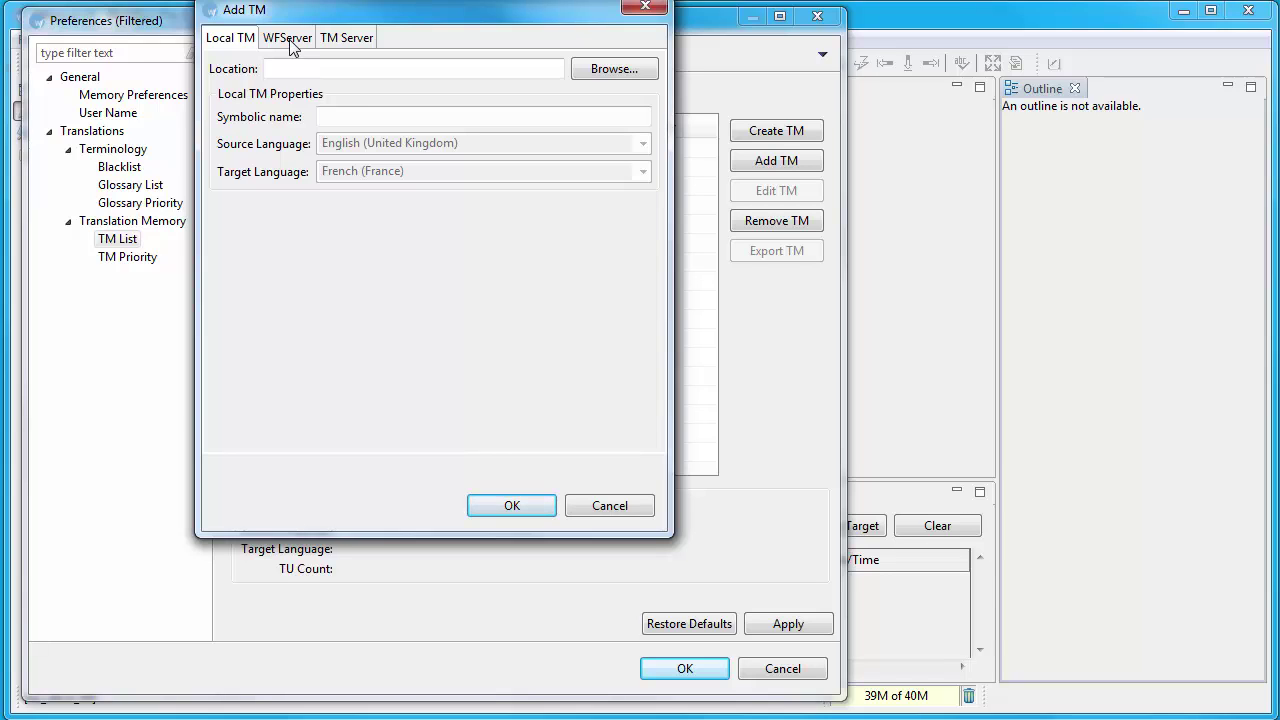
left_click(290, 42)
key("alt+Tab")
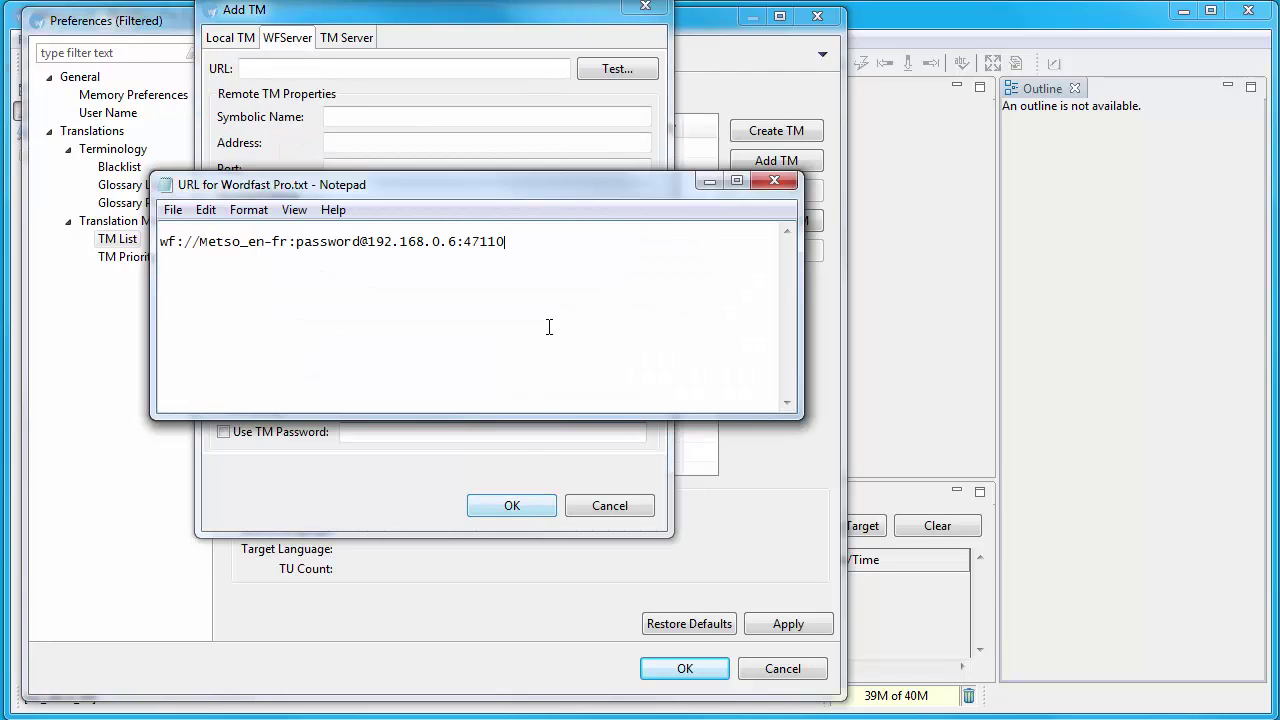
left_click_drag(537, 243, 409, 231)
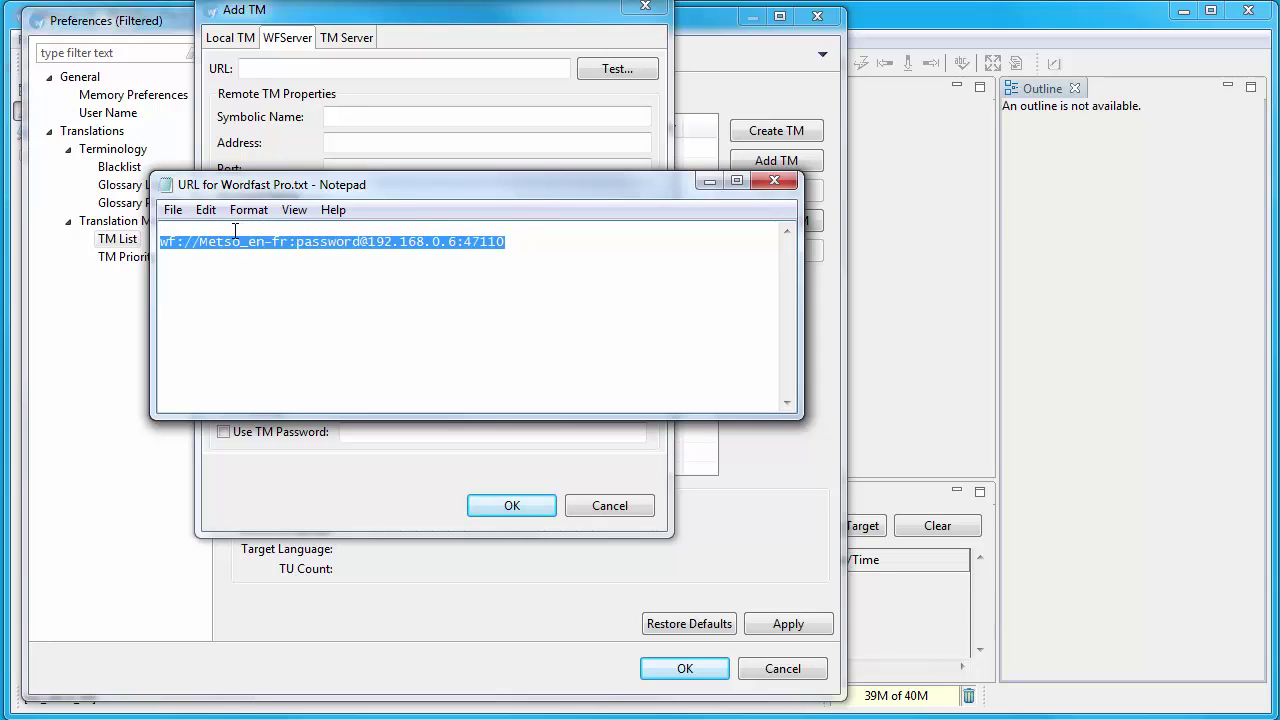
left_click(275, 70)
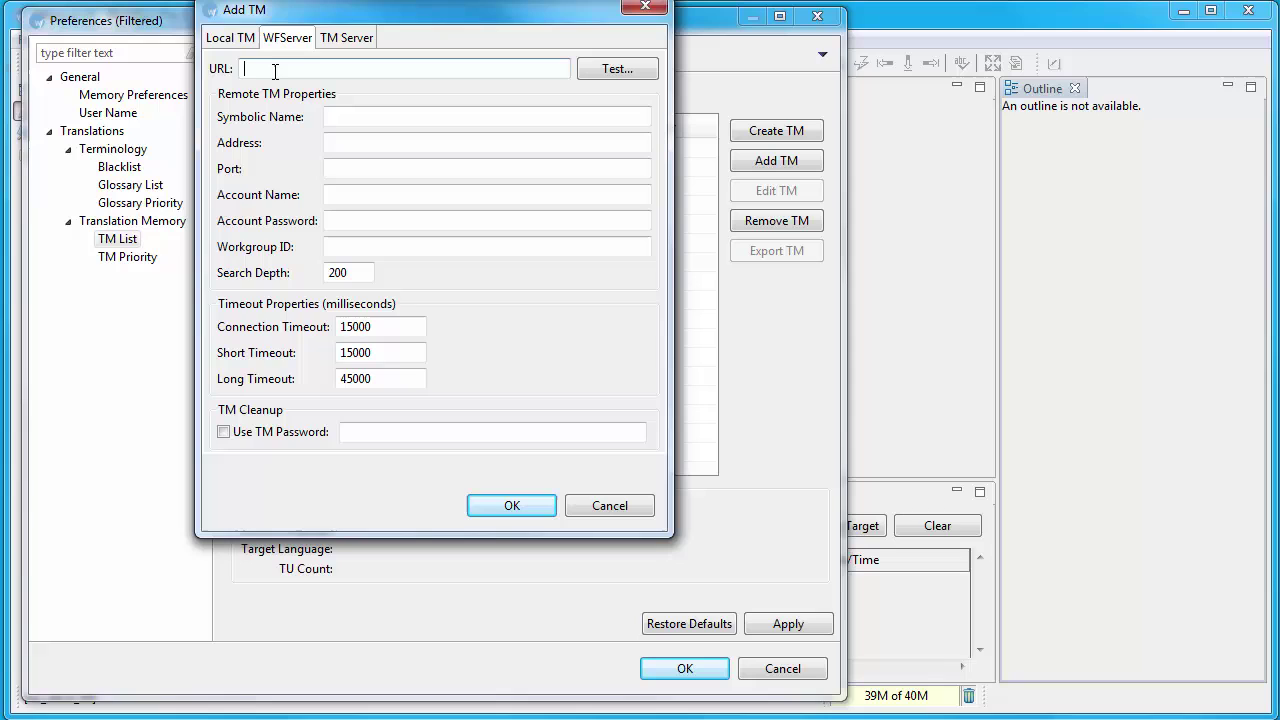
key("ctrl+v")
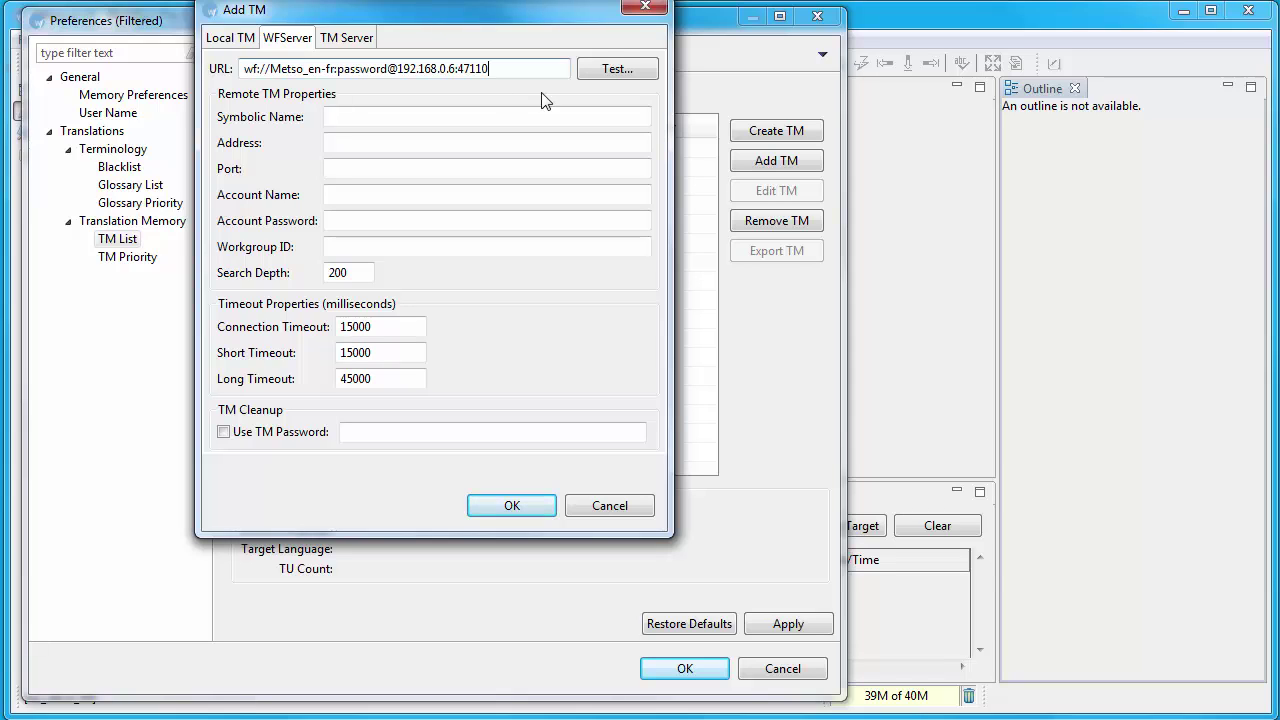
Step: Test the server connection and confirm the remote TM Metso_en-fr_192.168.0.6
left_click(624, 68)
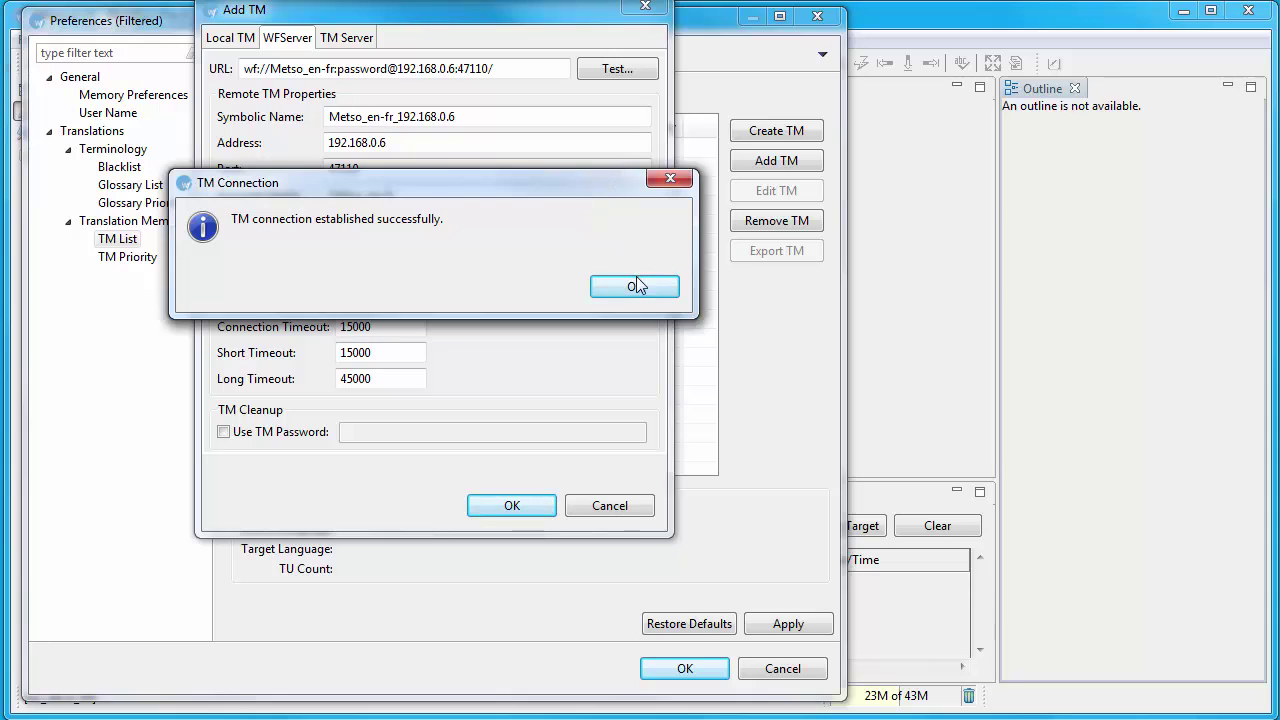
left_click(636, 286)
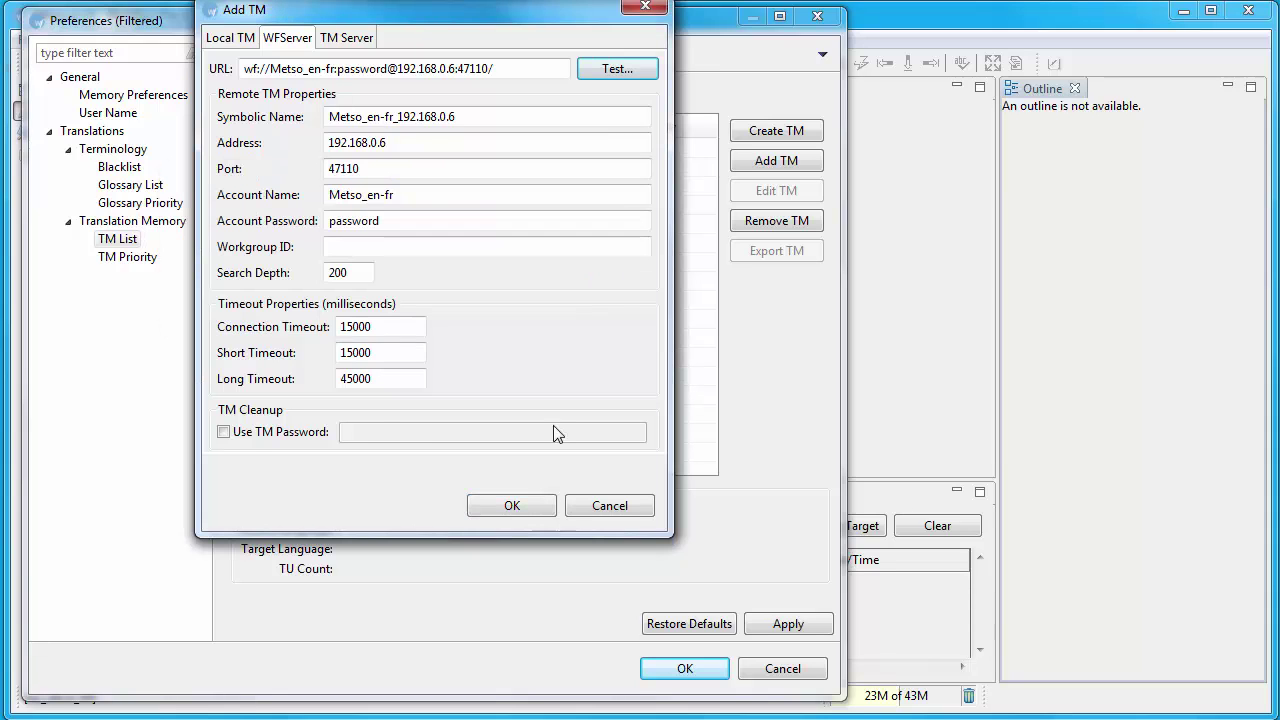
left_click(524, 510)
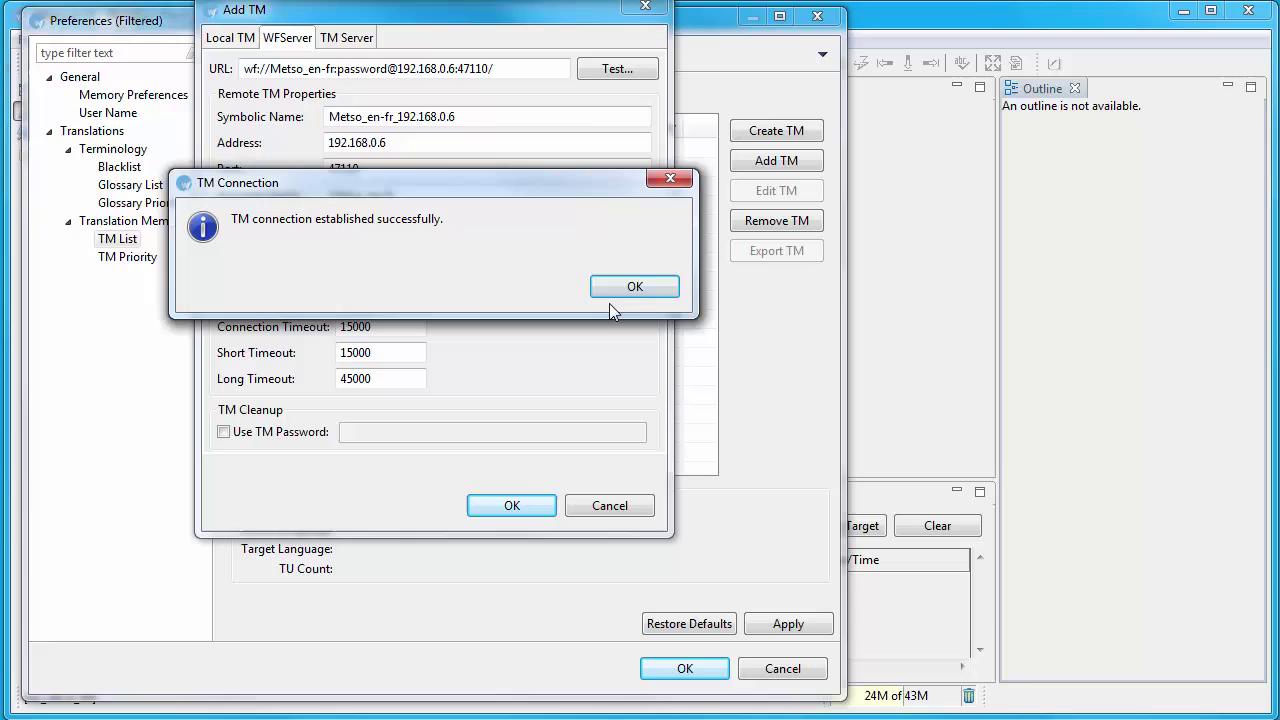
left_click(635, 287)
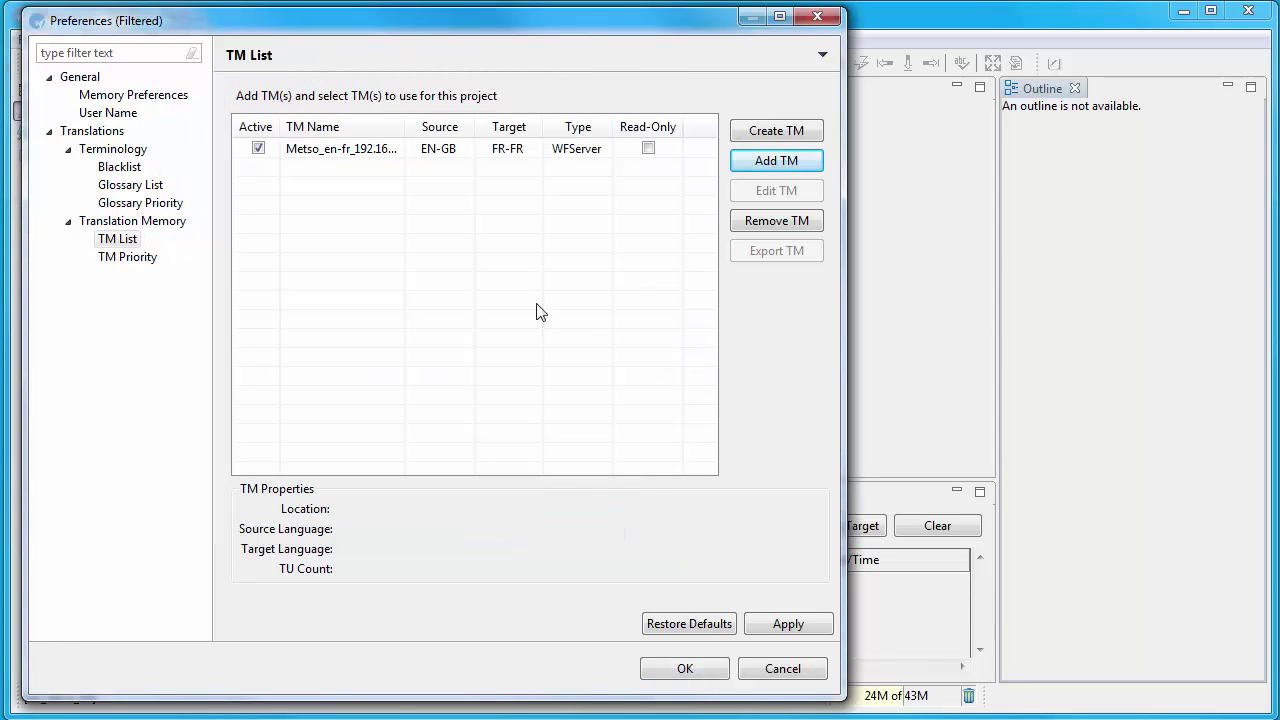
Step: Add a WFServer glossary with symbolic name Metso_en-fr at server address 192.168.0.6
left_click(130, 186)
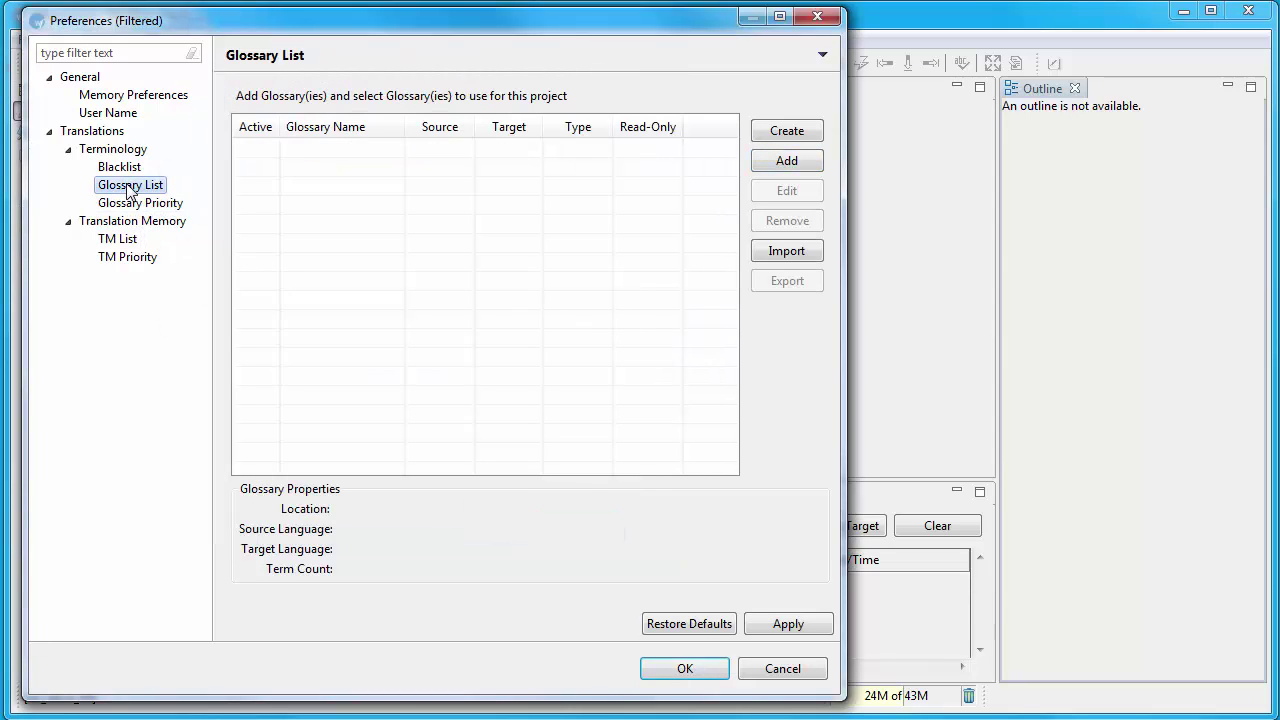
left_click(786, 161)
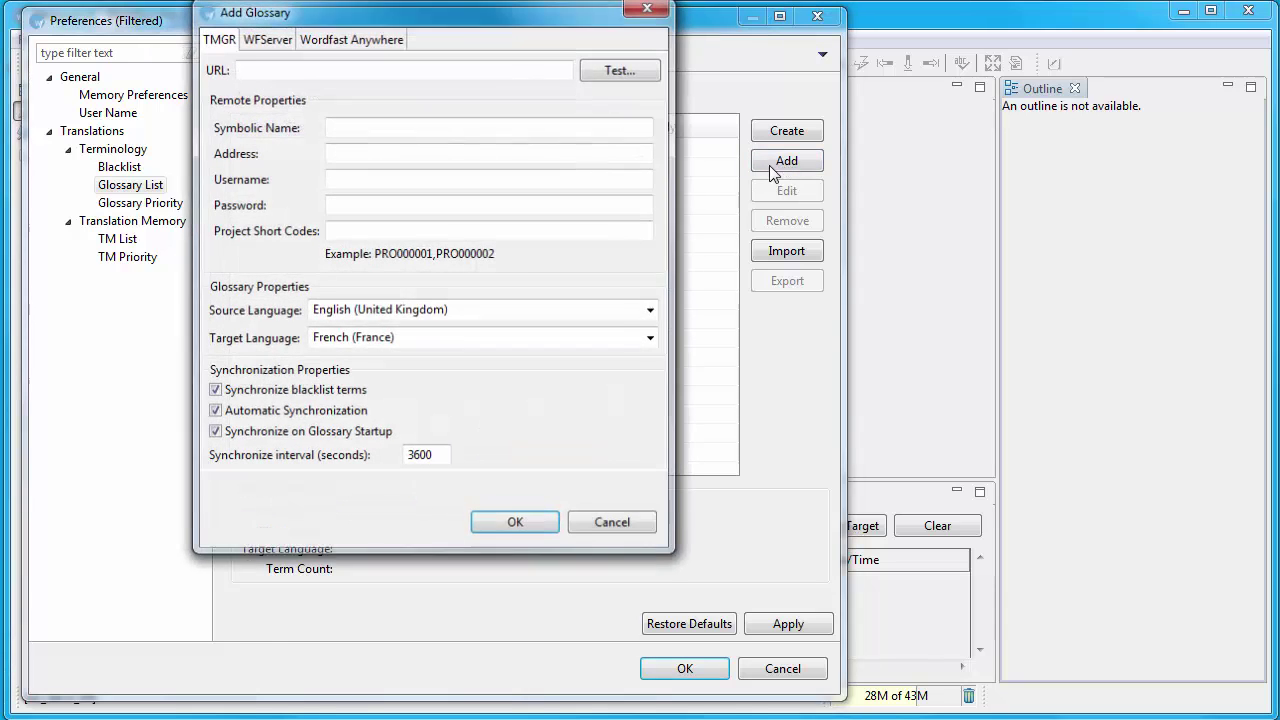
left_click(265, 40)
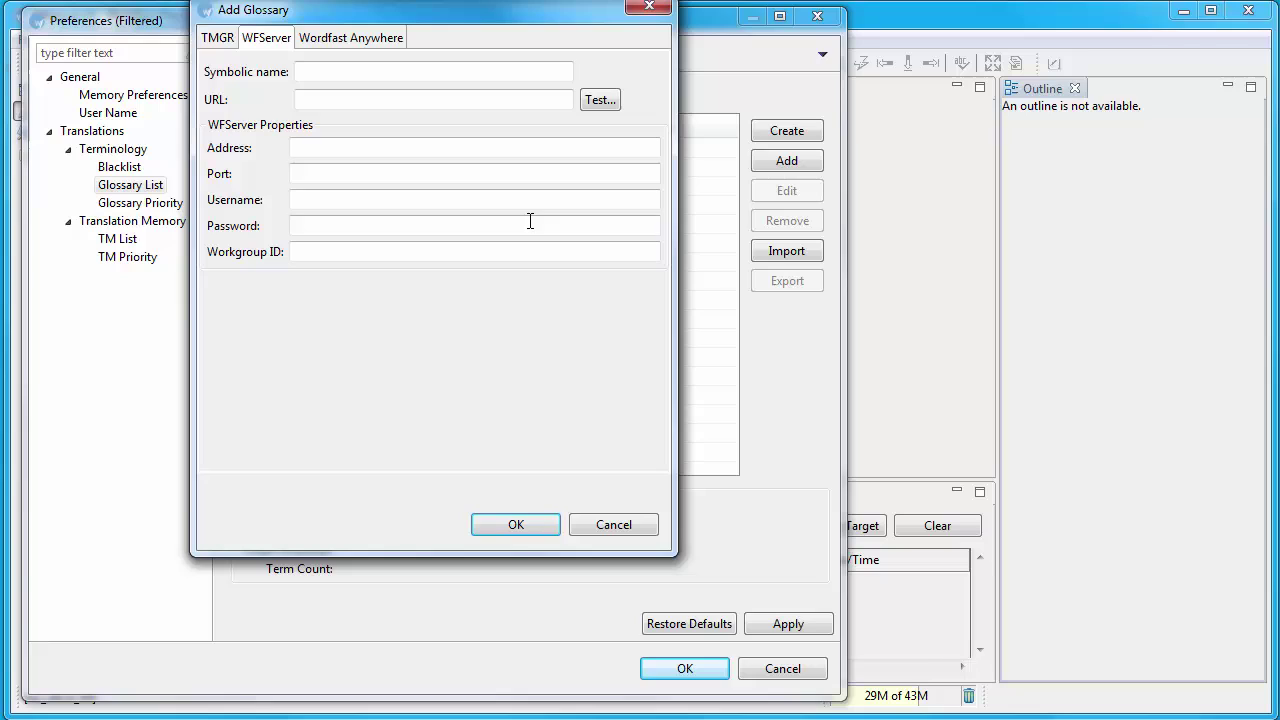
left_click(309, 71)
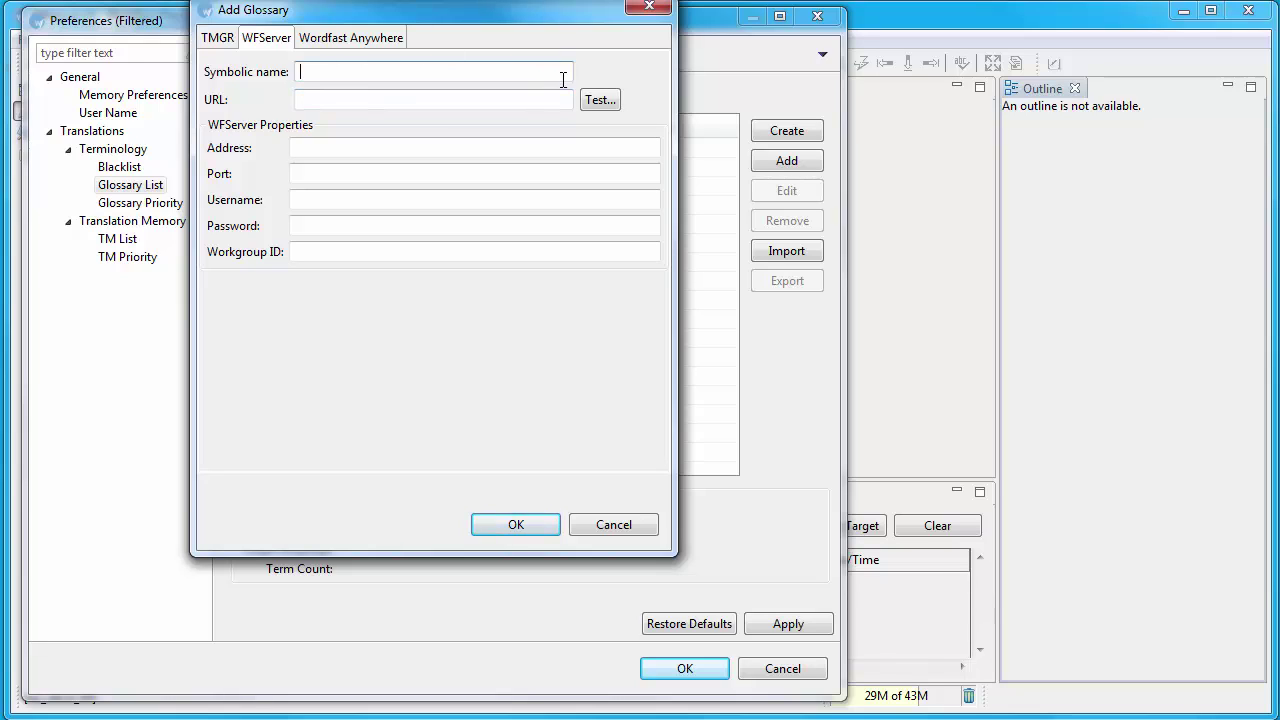
type("Metso")
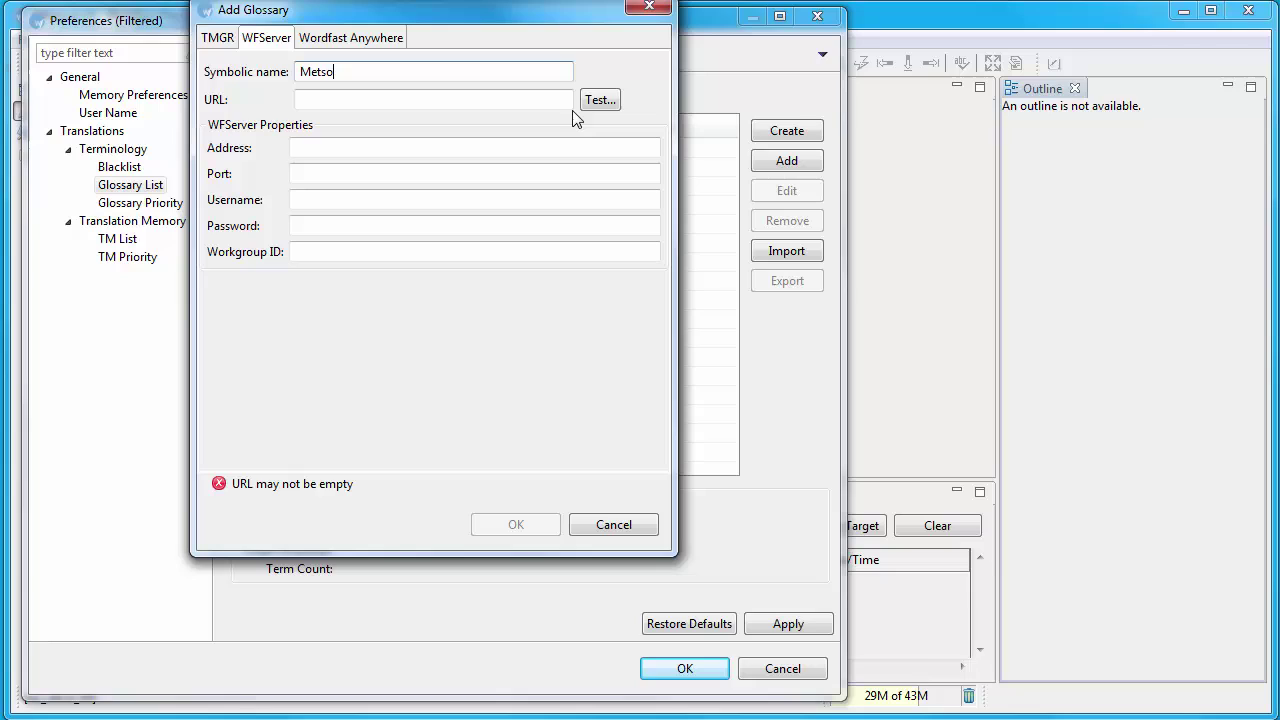
type("_en-fr")
left_click(333, 143)
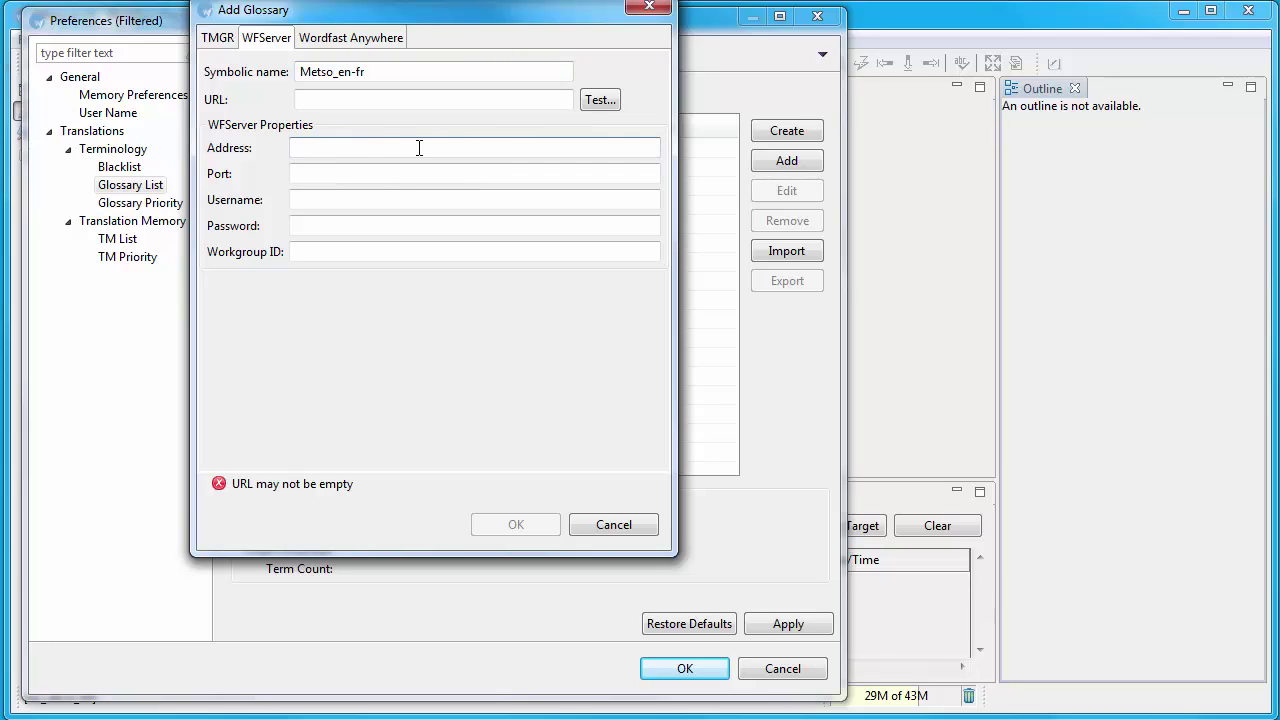
type("192.168.0.6")
Step: Set port 47110, enter the account username and password, test the connection, and confirm the glossary
left_click(349, 177)
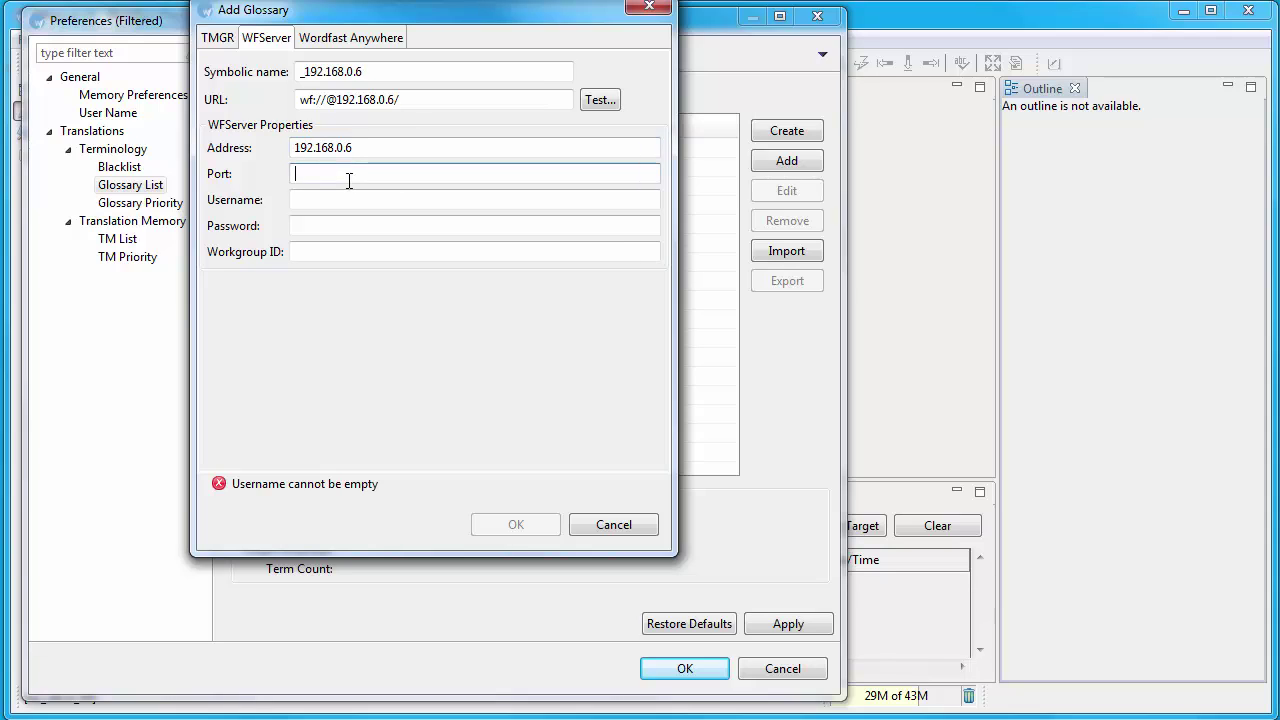
type("47110")
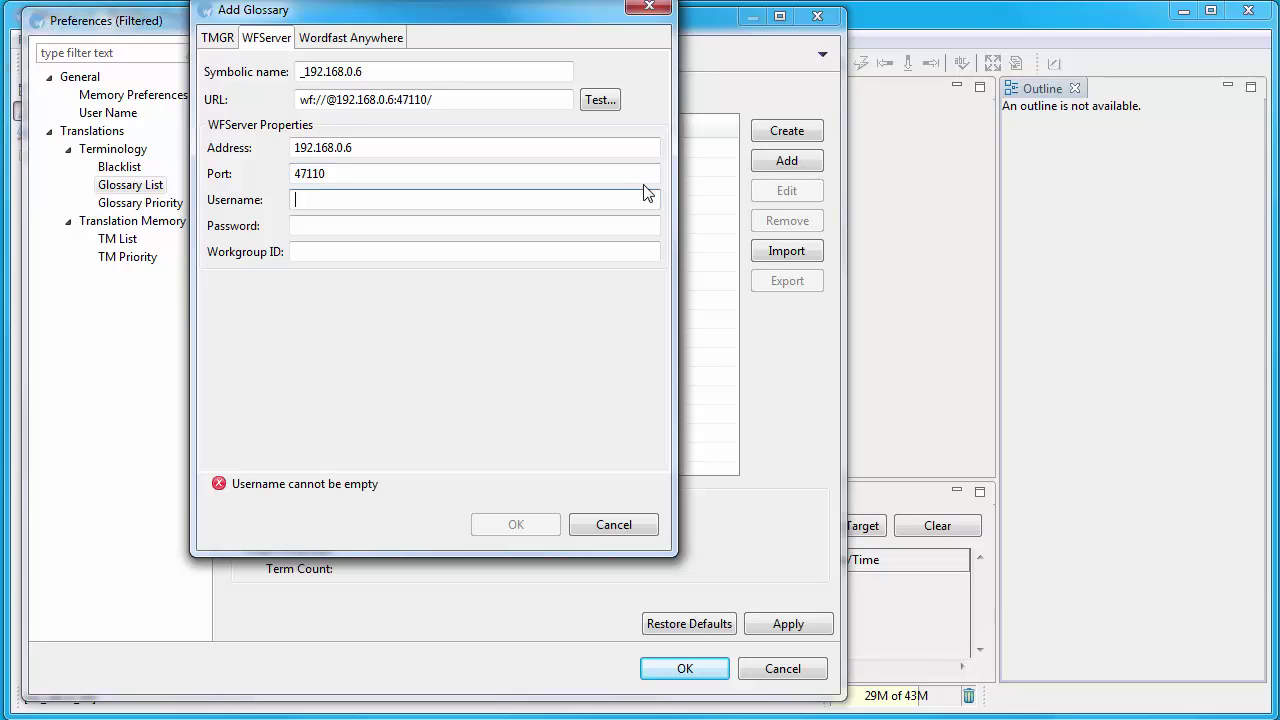
type("Metso_e")
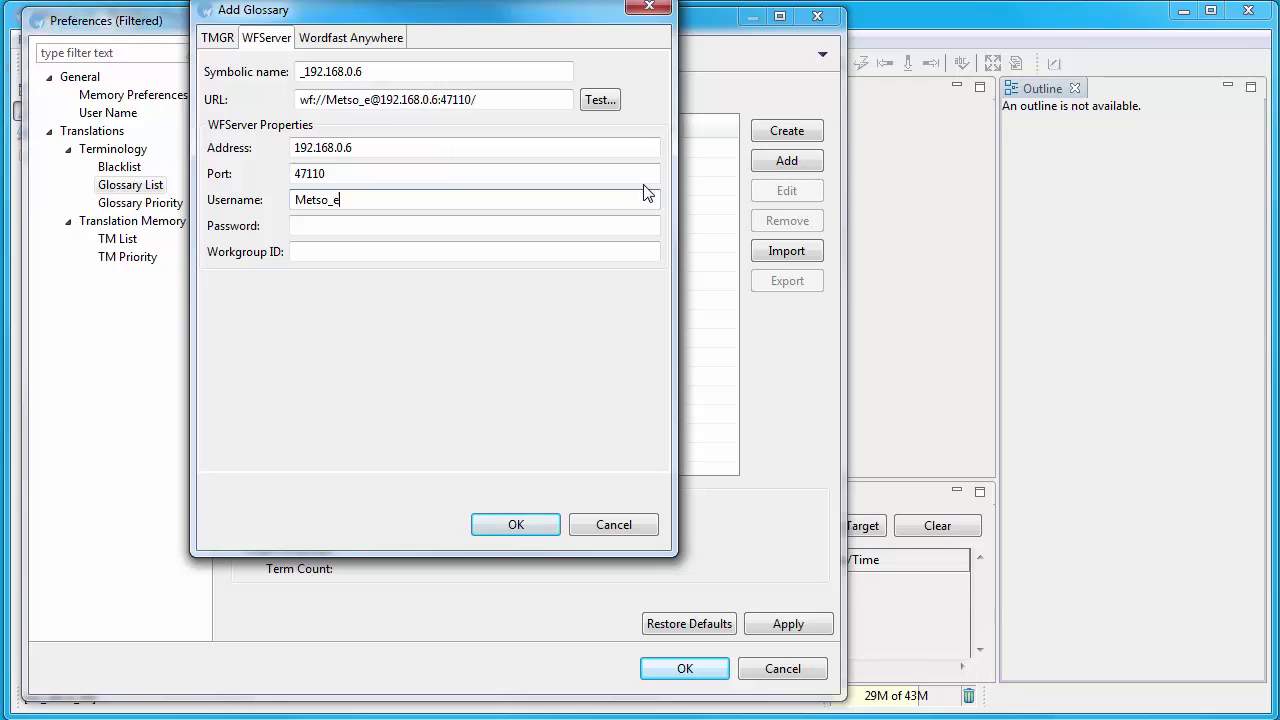
type("n-fr")
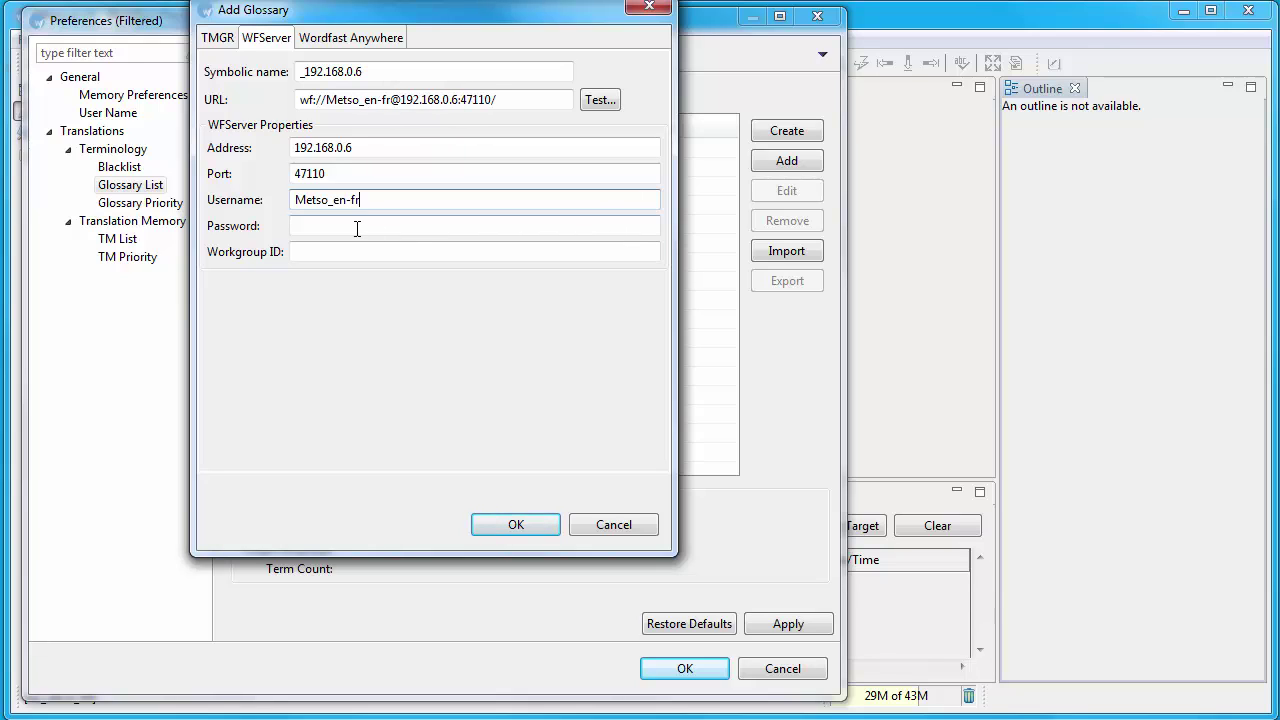
left_click(352, 228)
type("password")
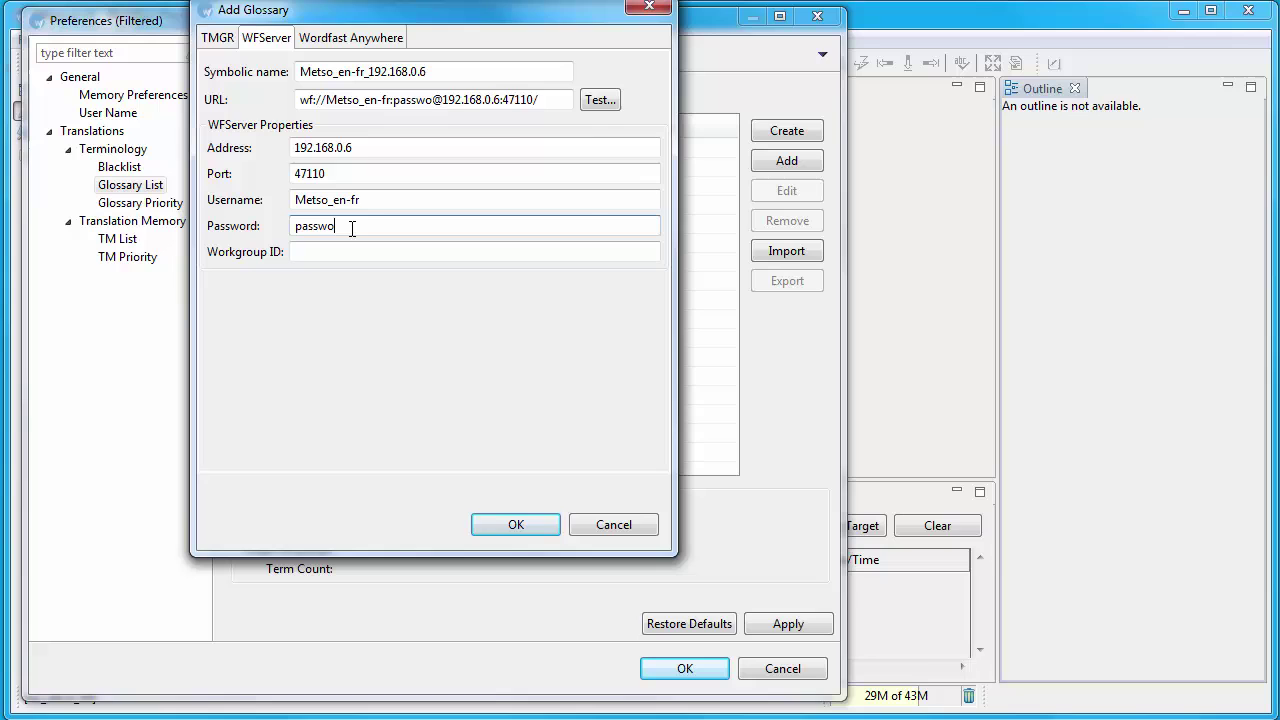
left_click(602, 99)
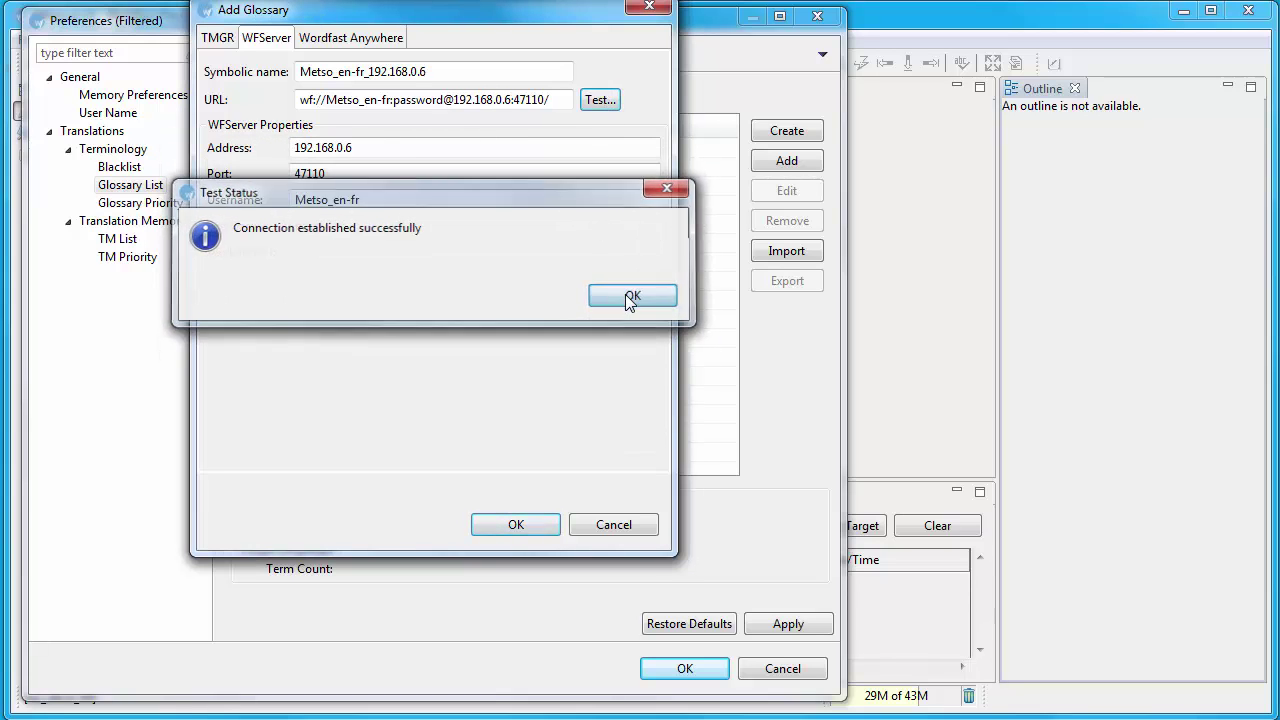
left_click(625, 295)
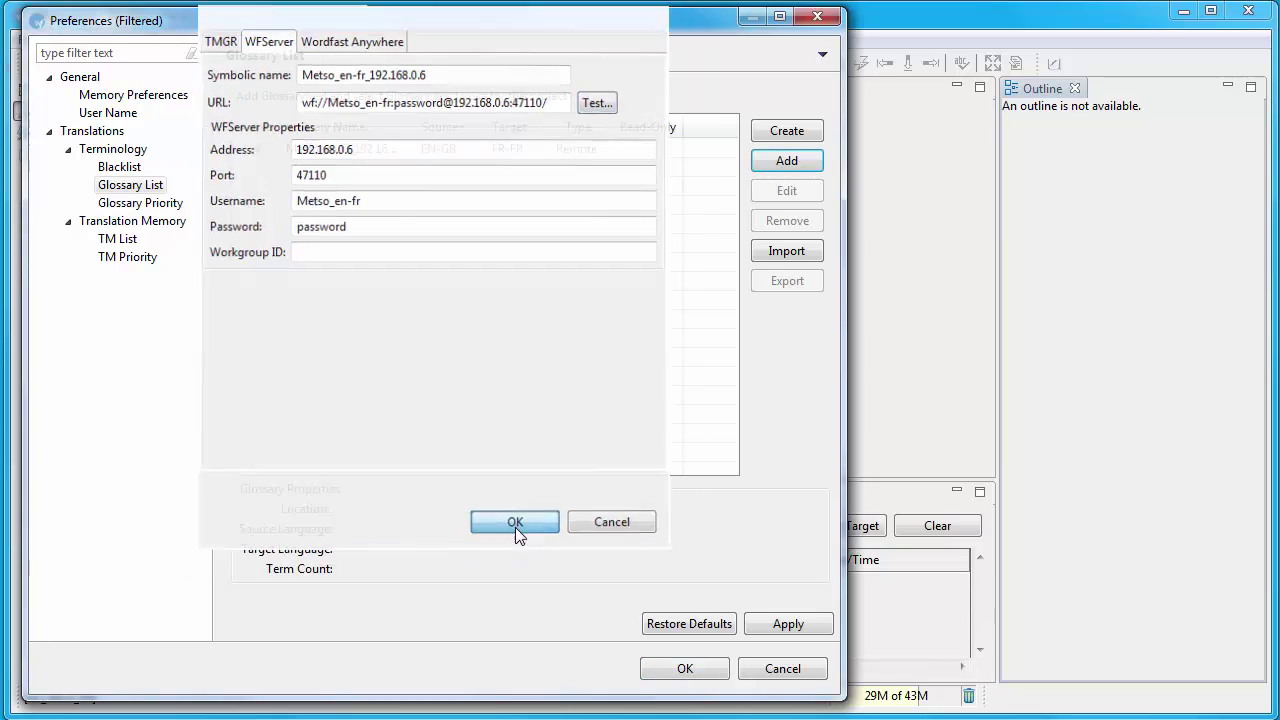
left_click(515, 527)
Step: Reopen 2013_tips_construction_jan_60_eng.docx from recent files and review segment 7's 100% remote TM match
left_click(684, 669)
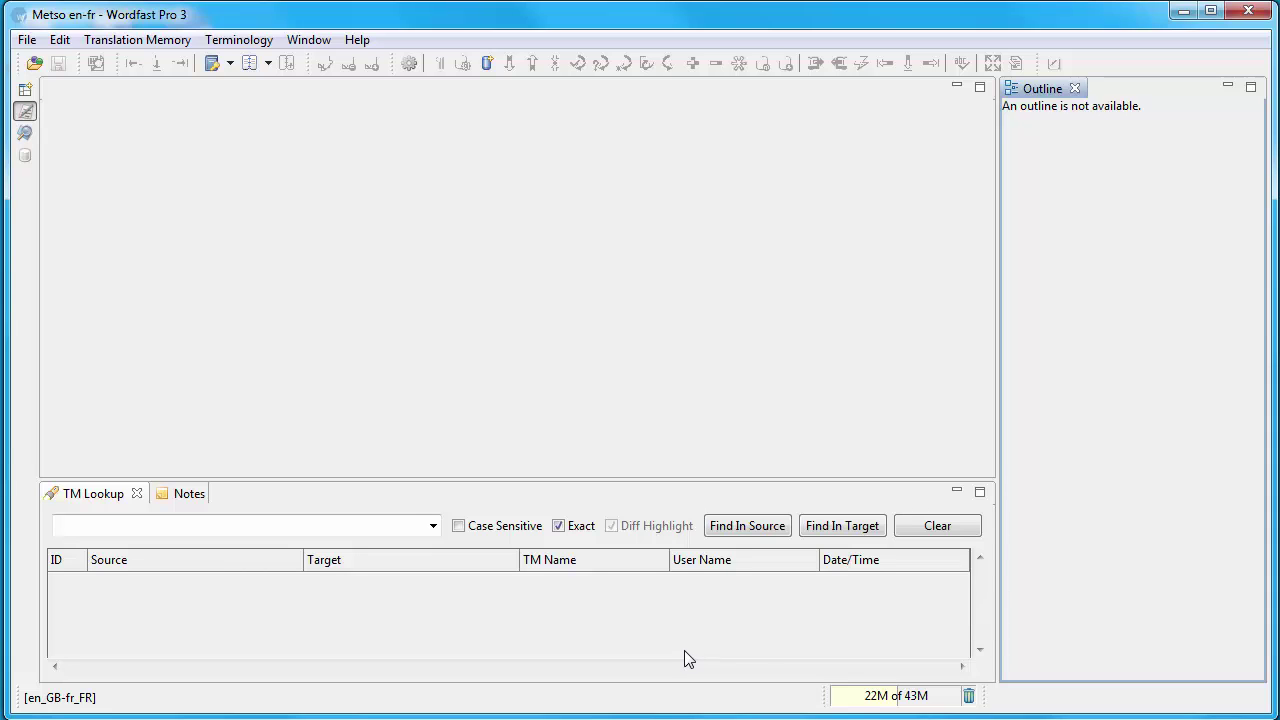
left_click(27, 39)
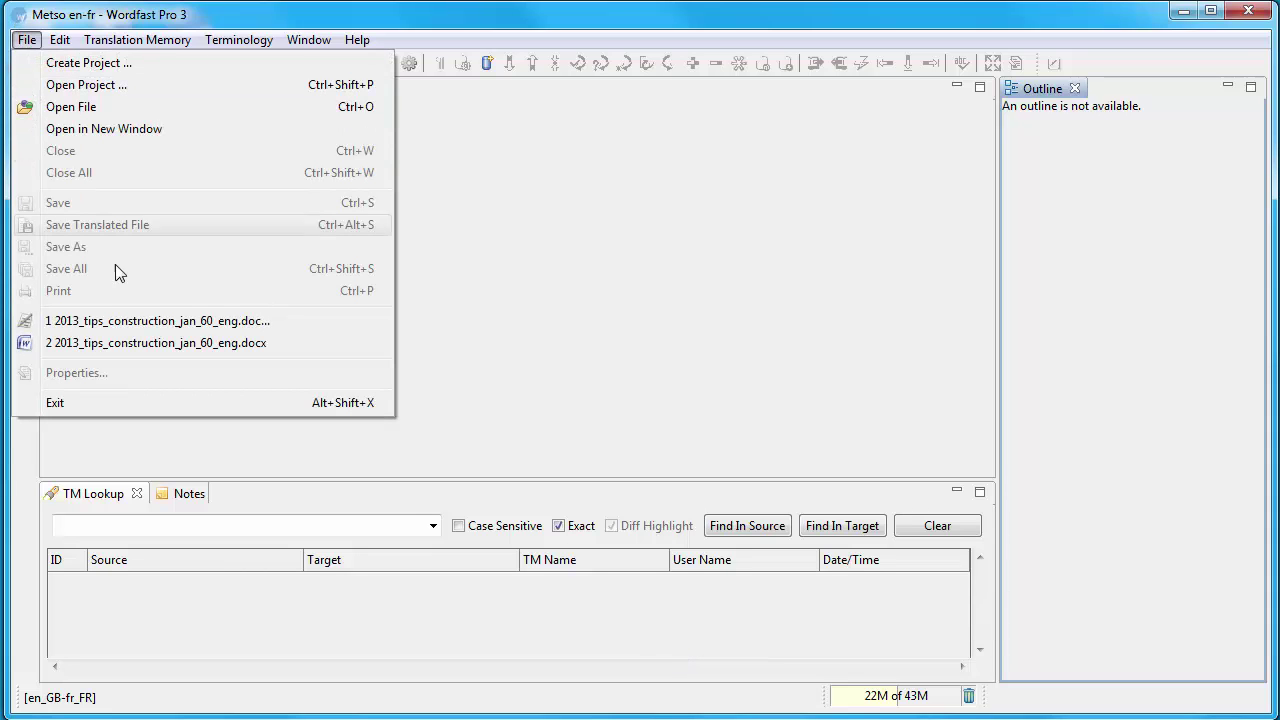
left_click(112, 320)
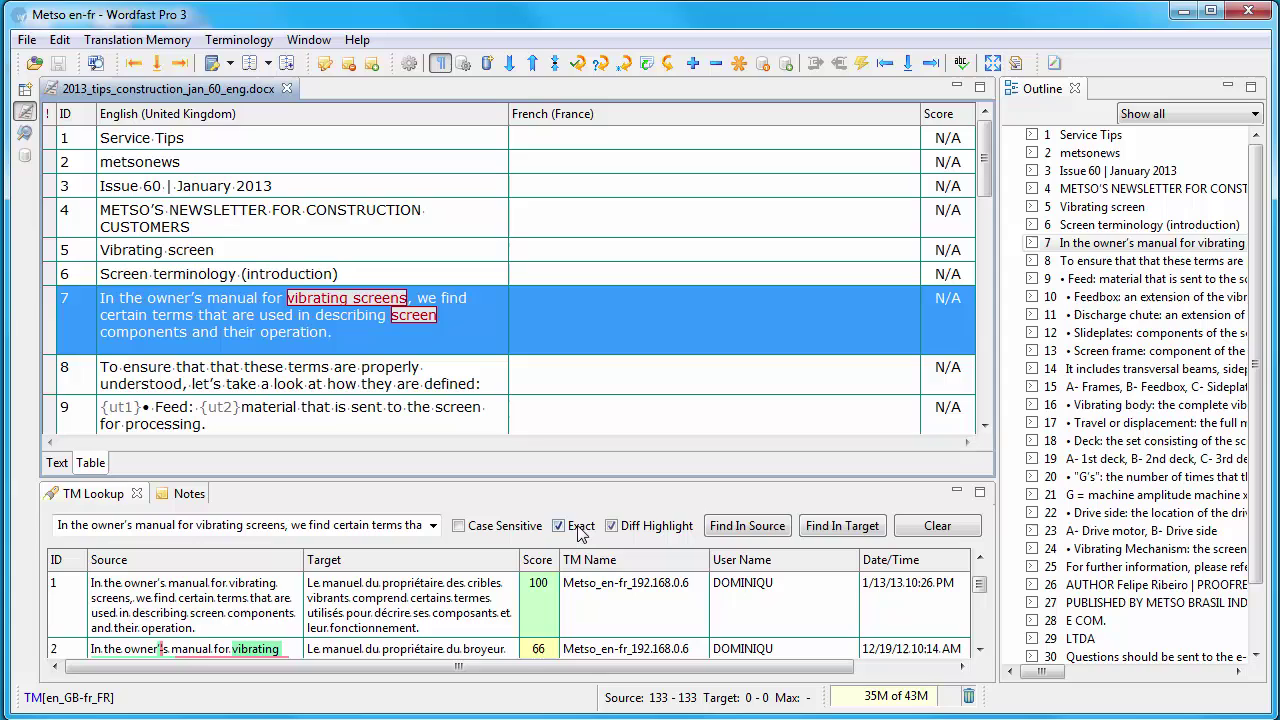
left_click(680, 588)
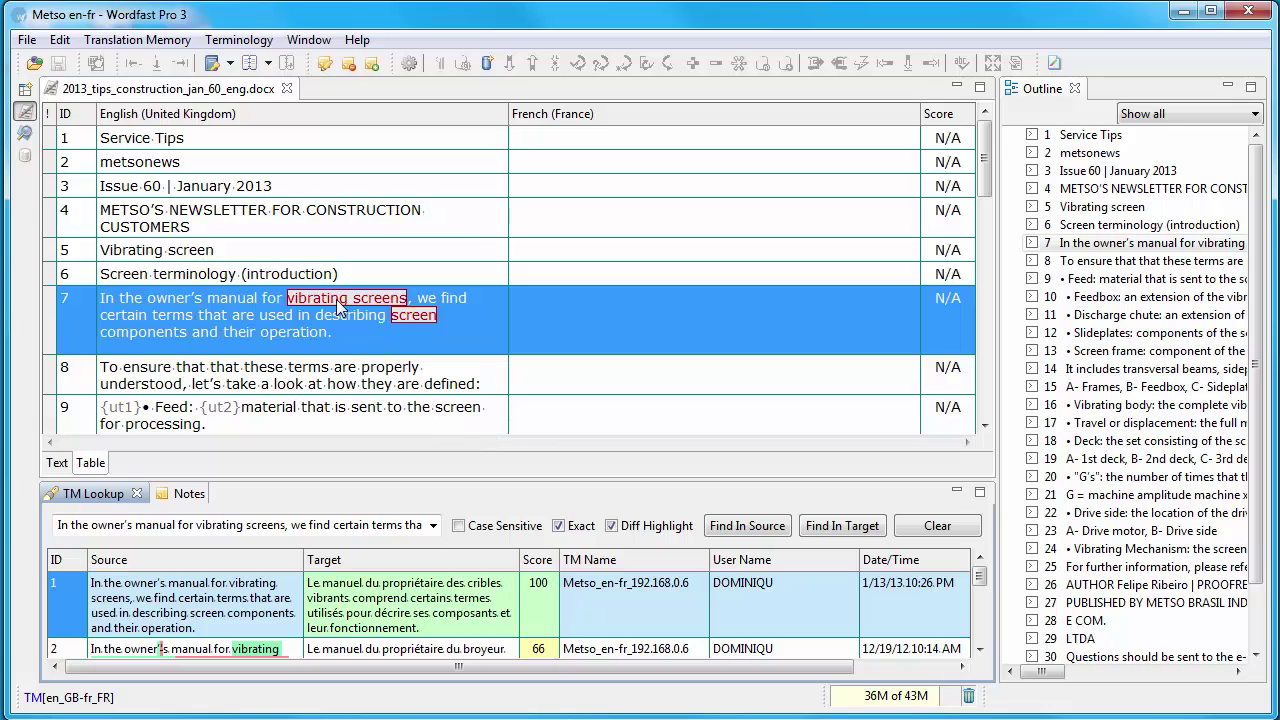
left_click(561, 298)
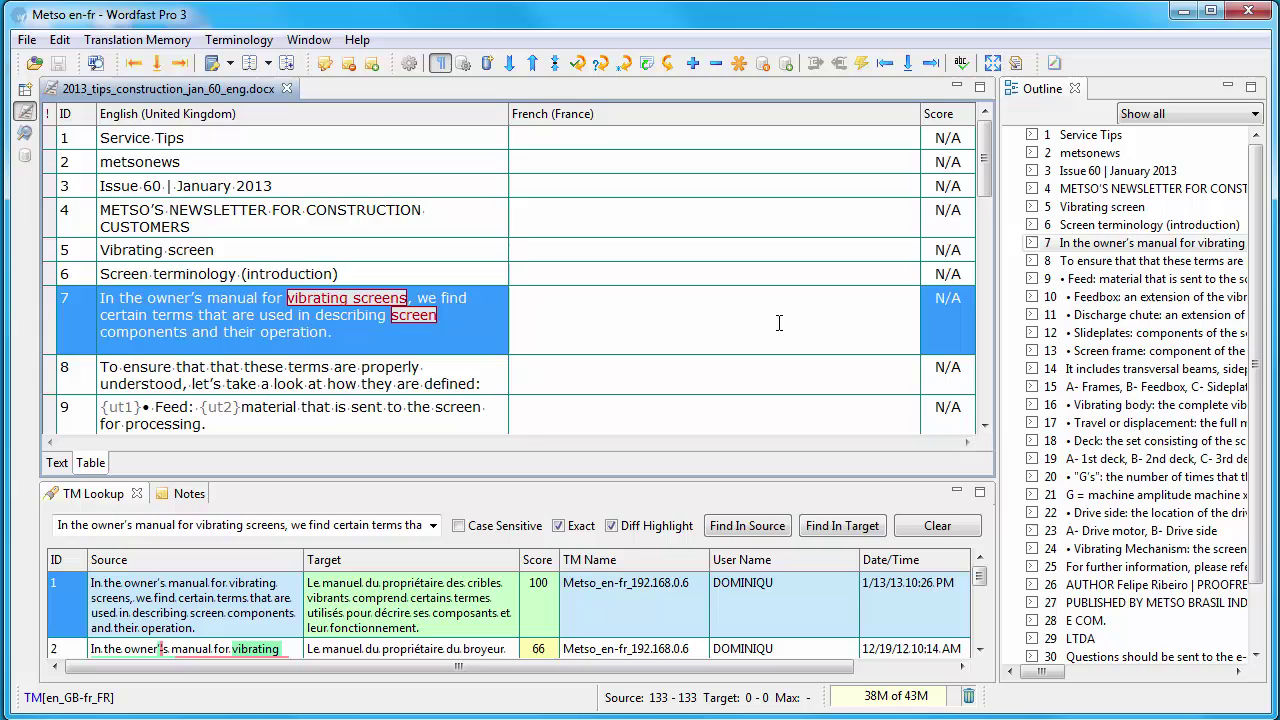
Step: Enter 'composants' as segment 7's French translation
type("vi")
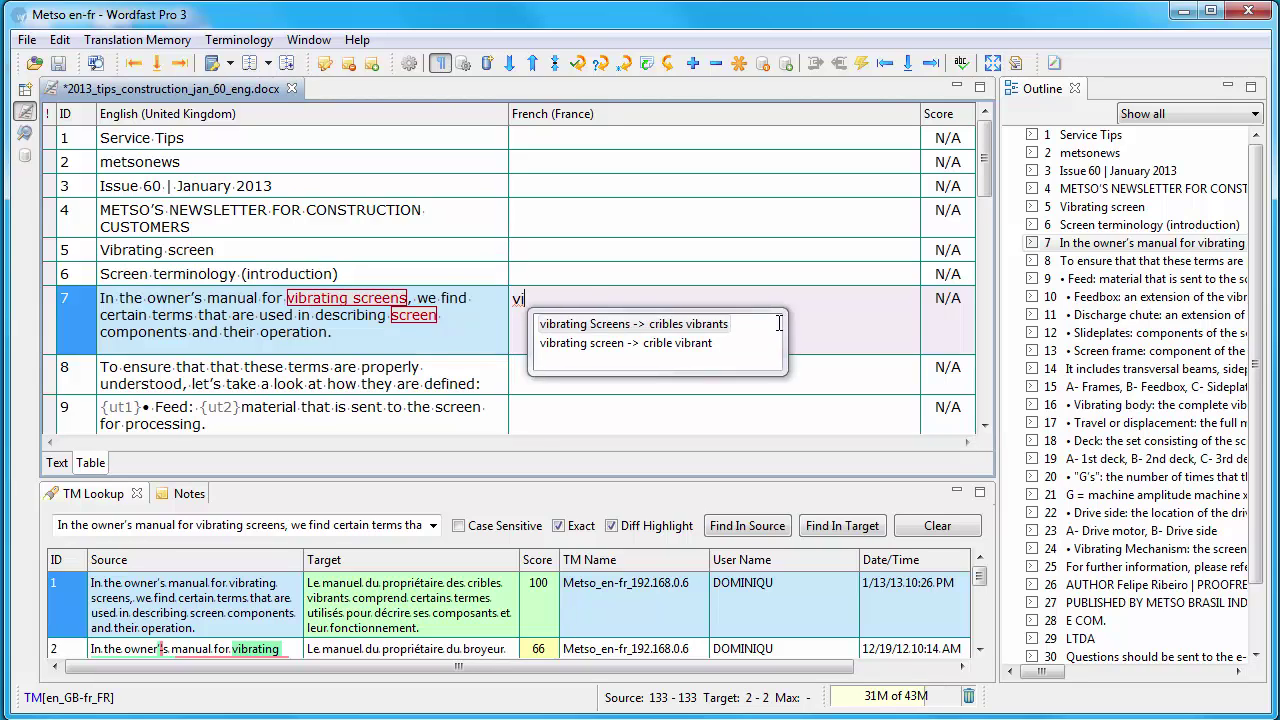
key("BackSpace")
key("BackSpace")
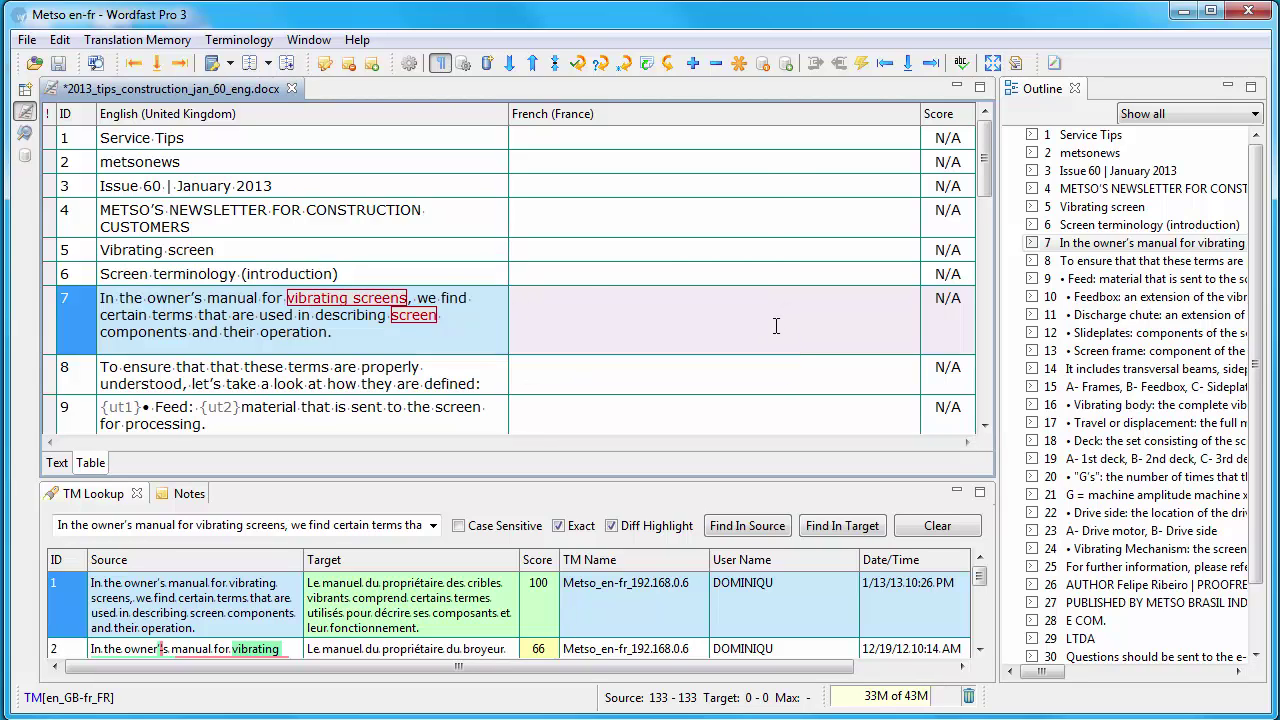
type("composants")
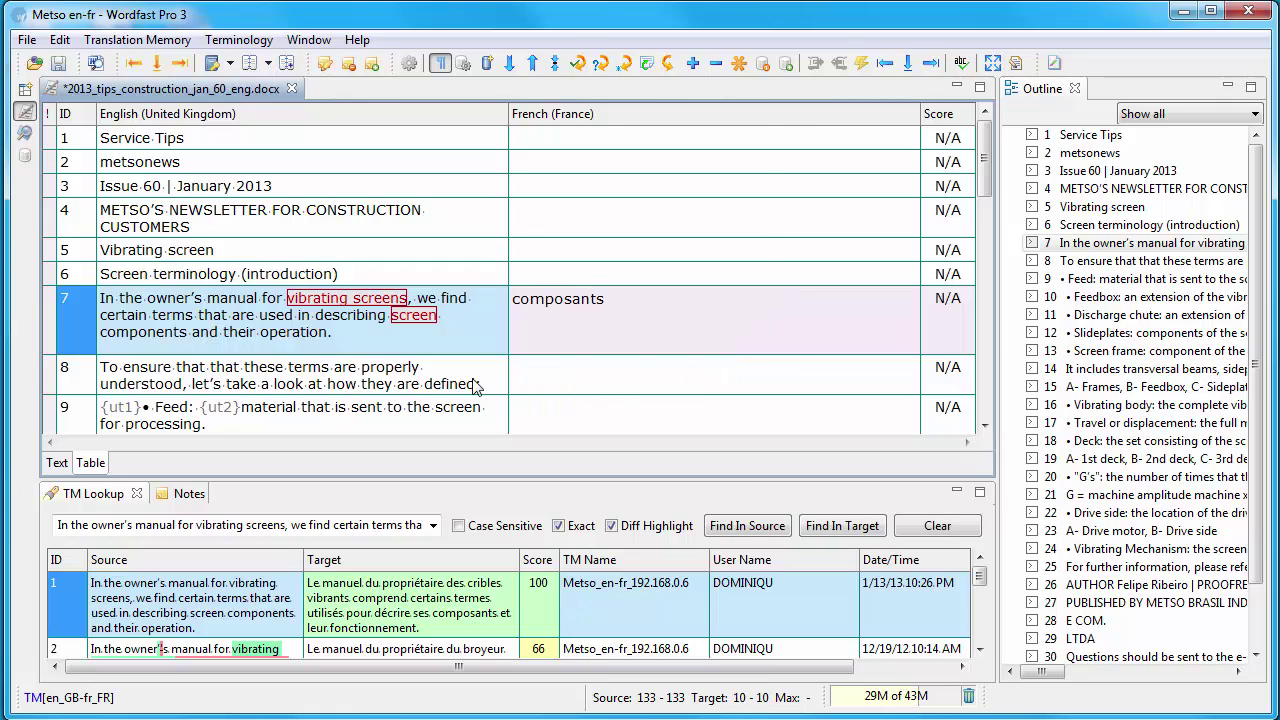
Step: Add the glossary entry components → composants to Metso_en-fr_192.168.0.6
double_click(135, 332)
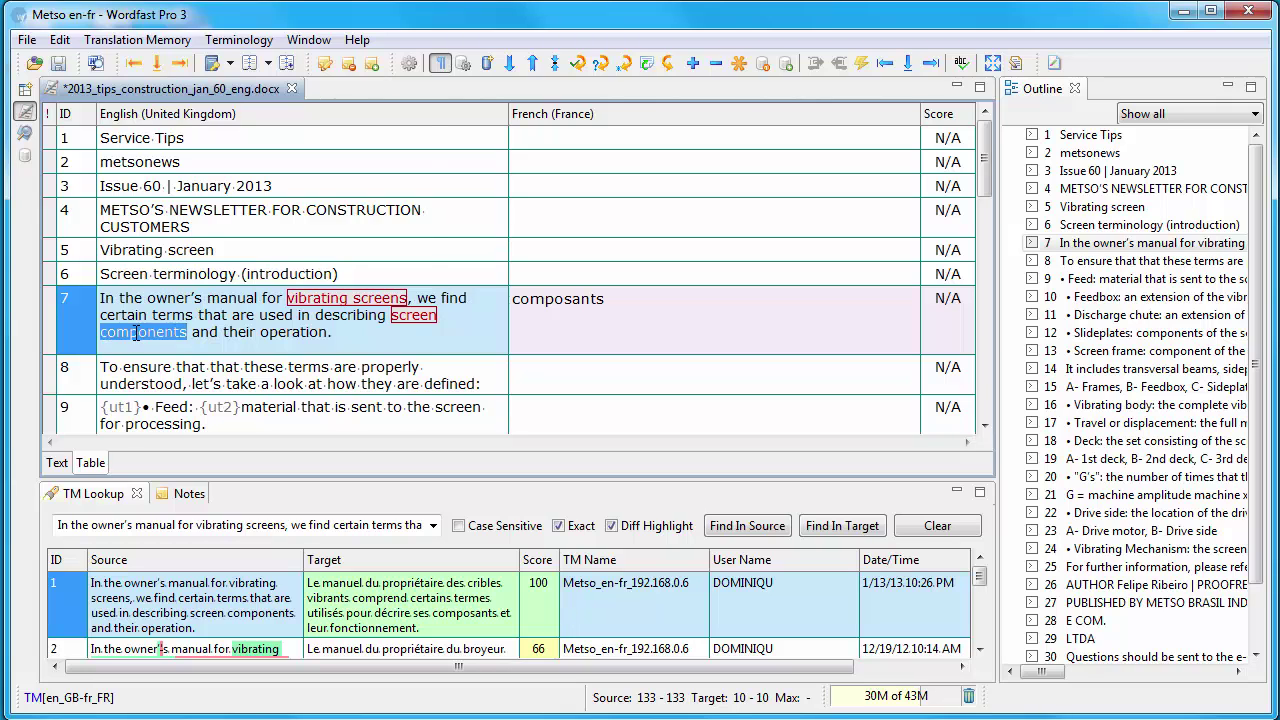
key("ctrl+alt+t")
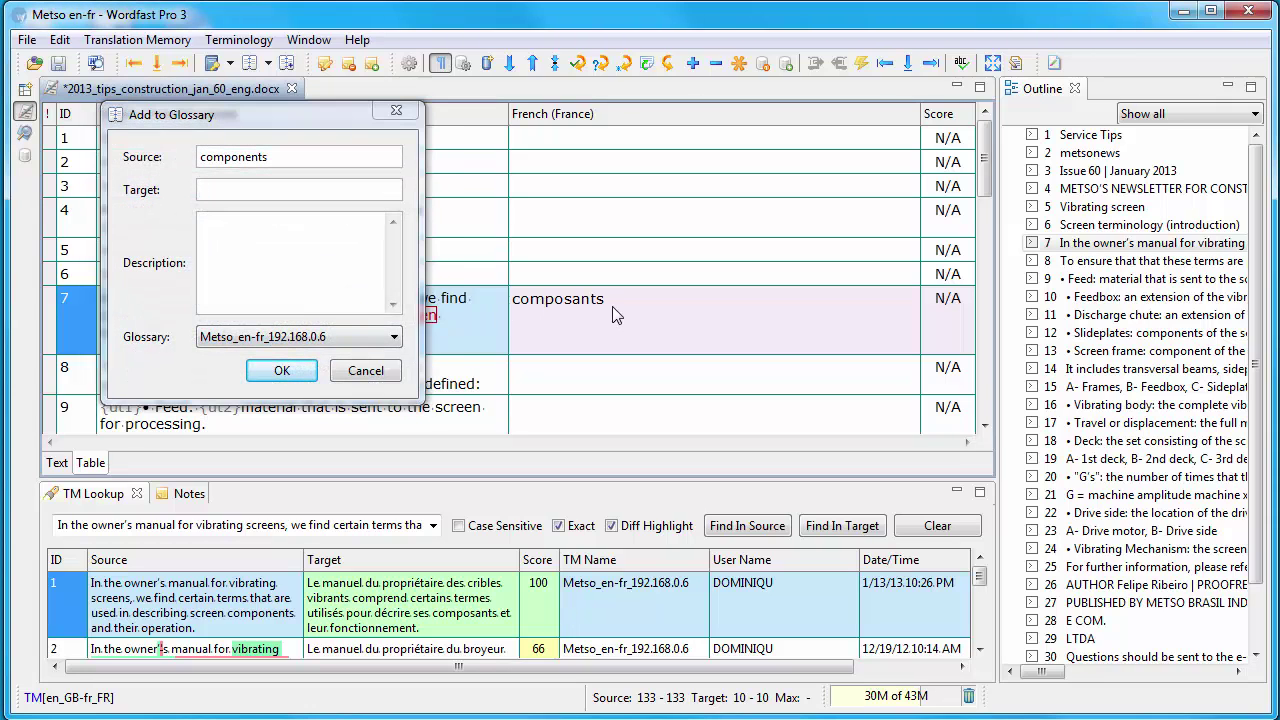
left_click_drag(612, 298, 479, 296)
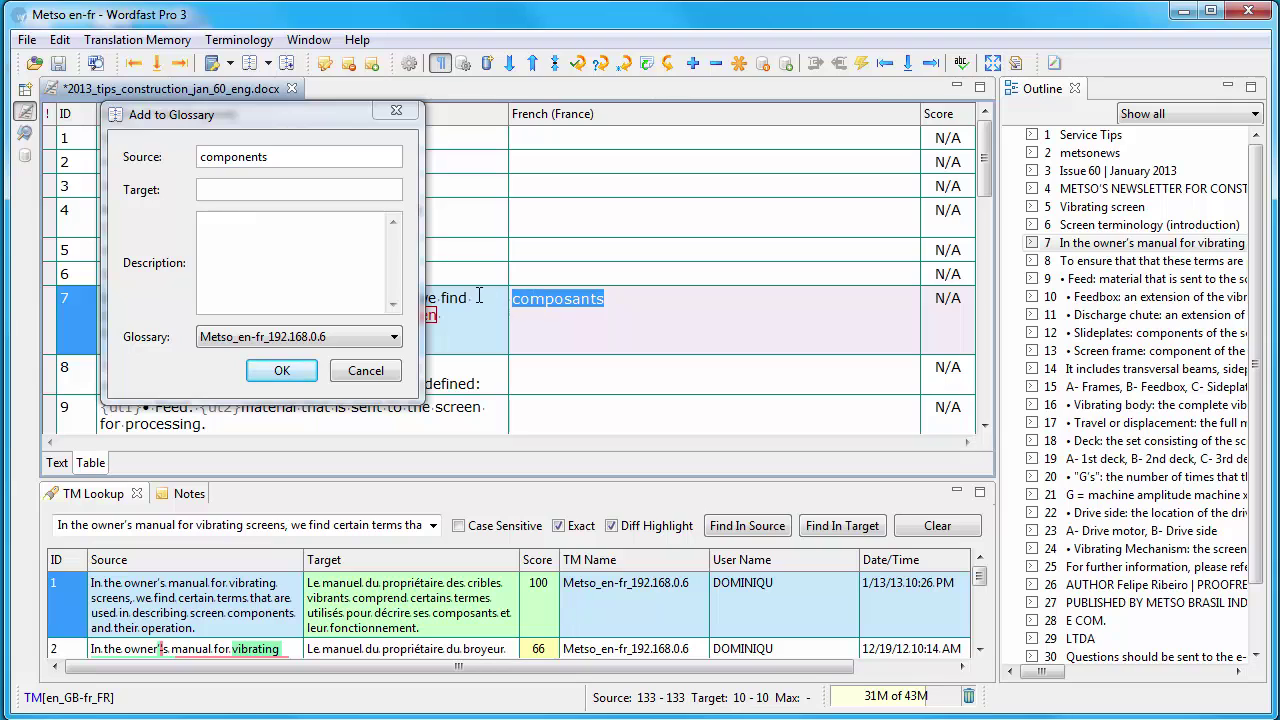
key("ctrl+alt+t")
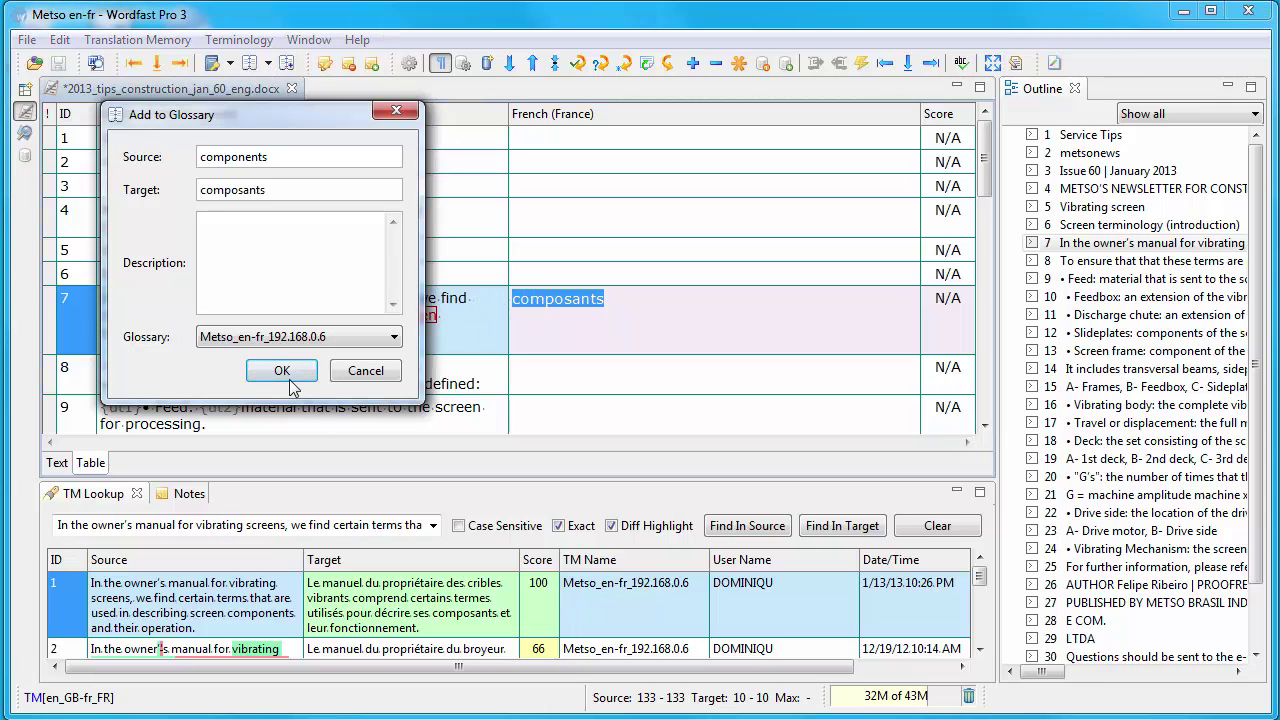
left_click(284, 371)
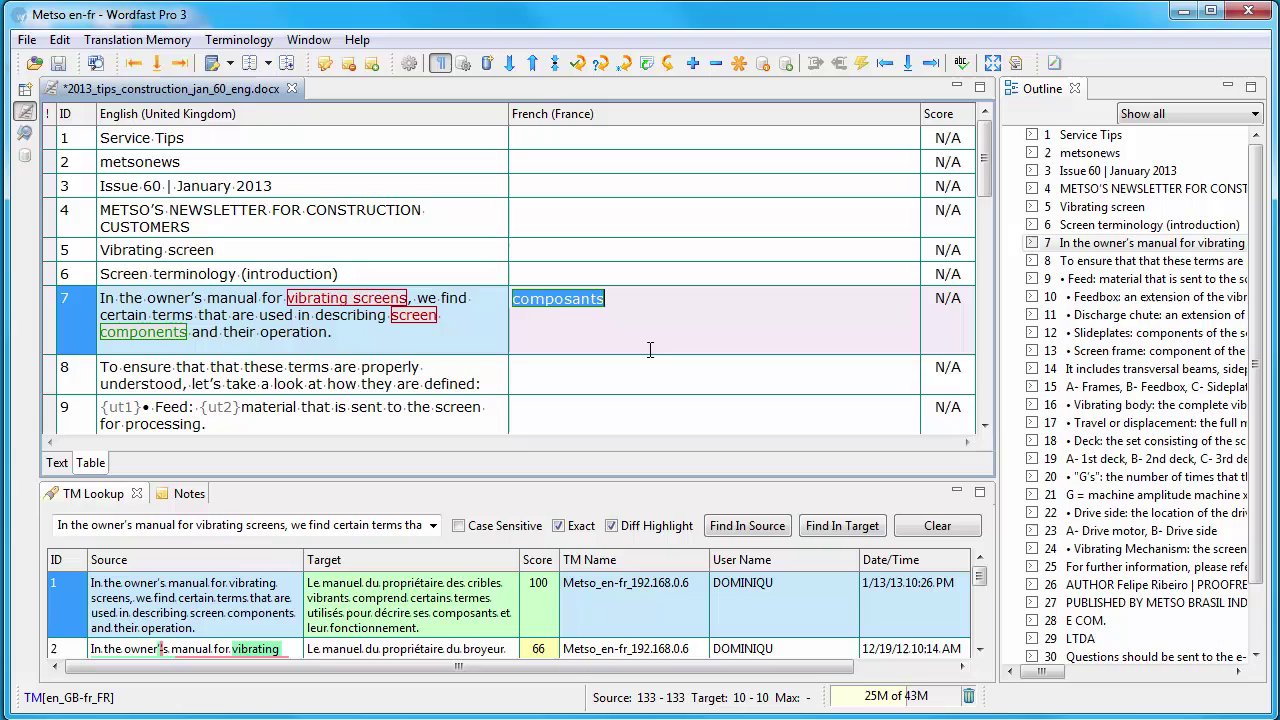
Step: Connect remote WF Server TM 'Metso_en' using the copied 192.168.0.6:47110 URL, after a successful connection test
left_click(1183, 11)
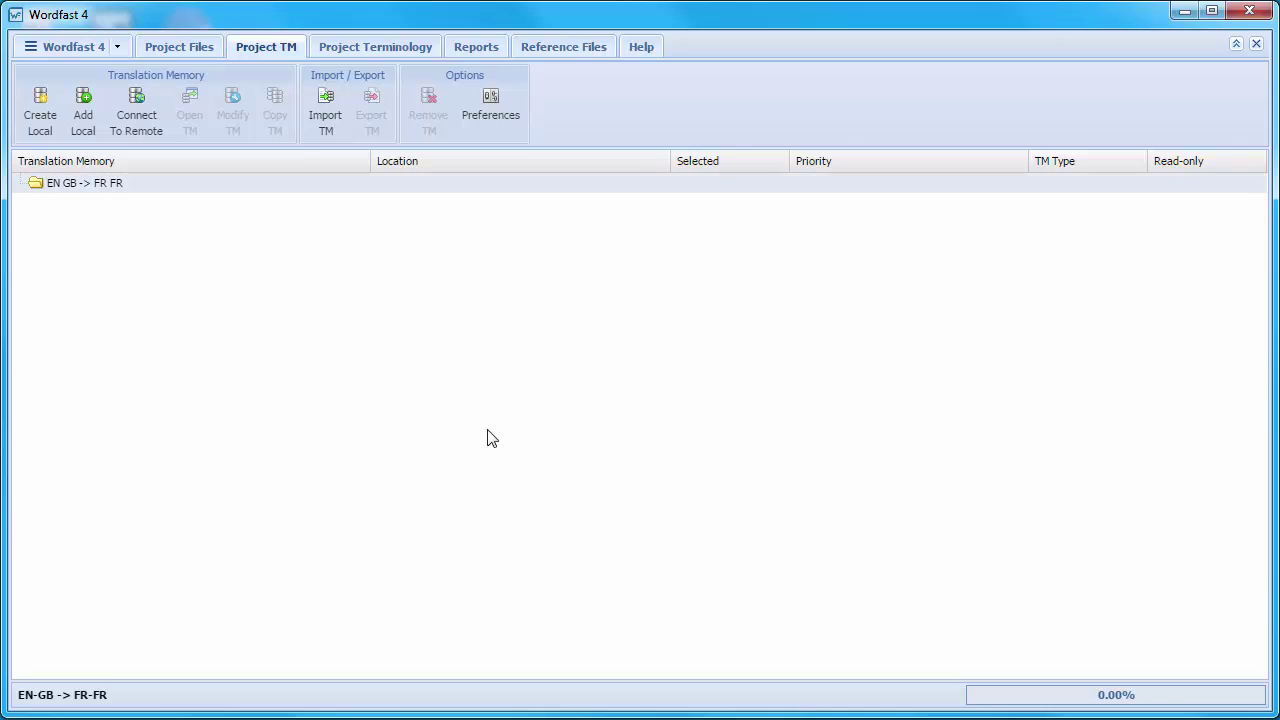
left_click(130, 112)
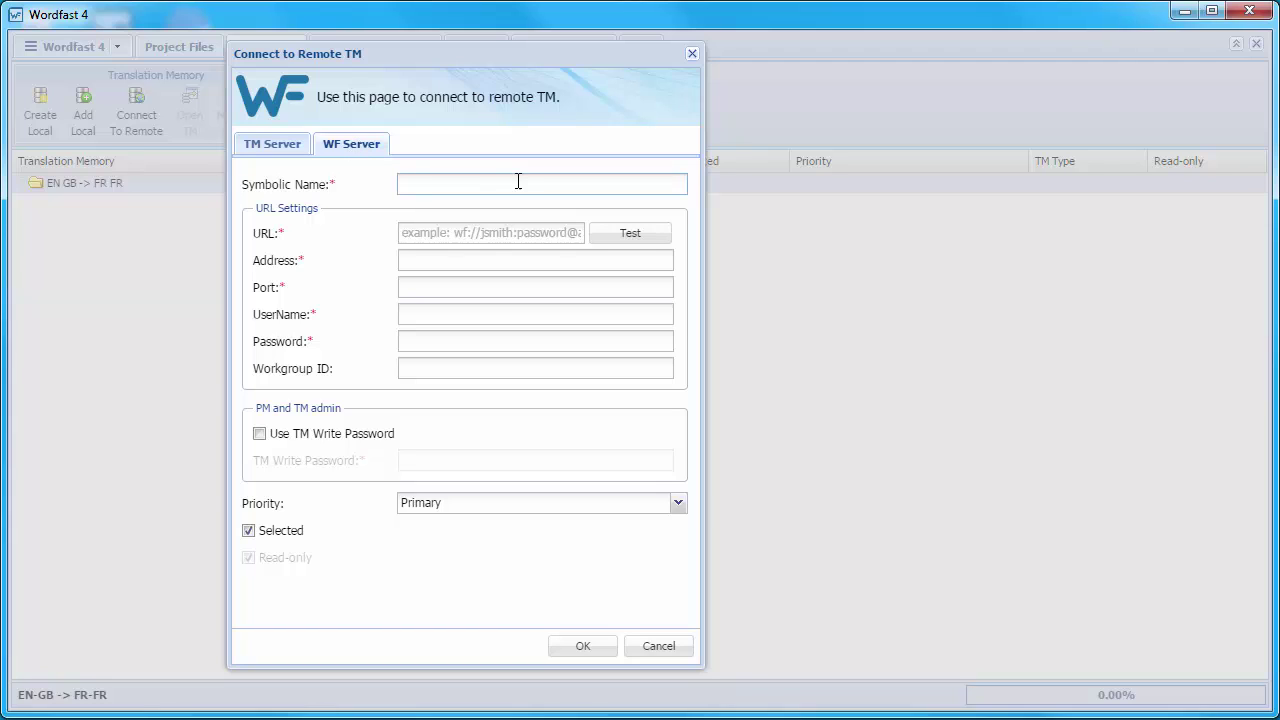
type("Metso_en-fr")
left_click(445, 231)
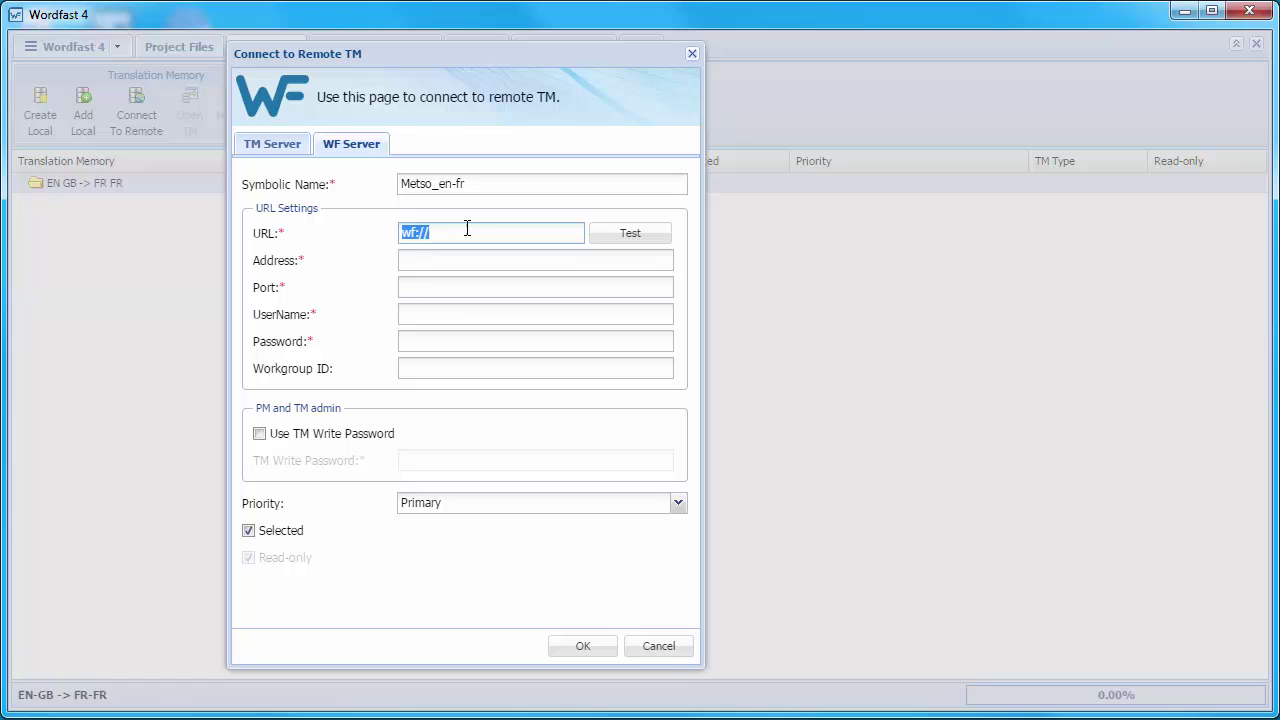
key("ctrl+v")
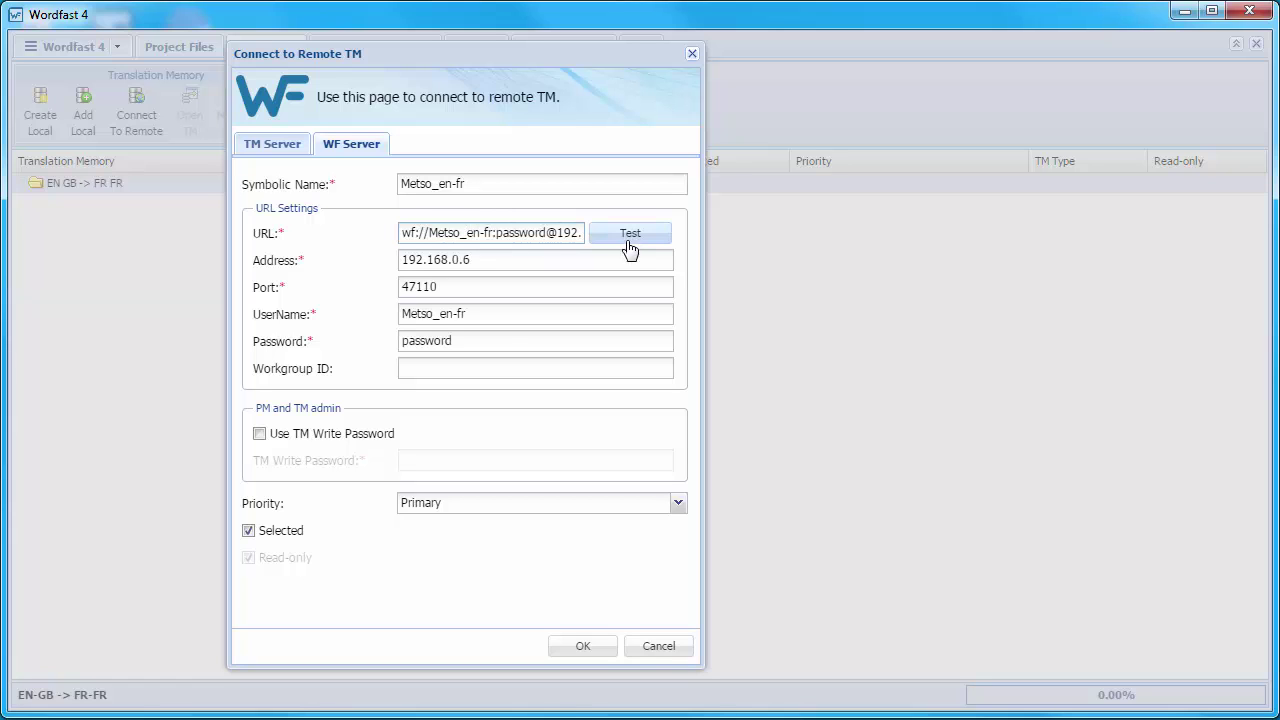
left_click(634, 237)
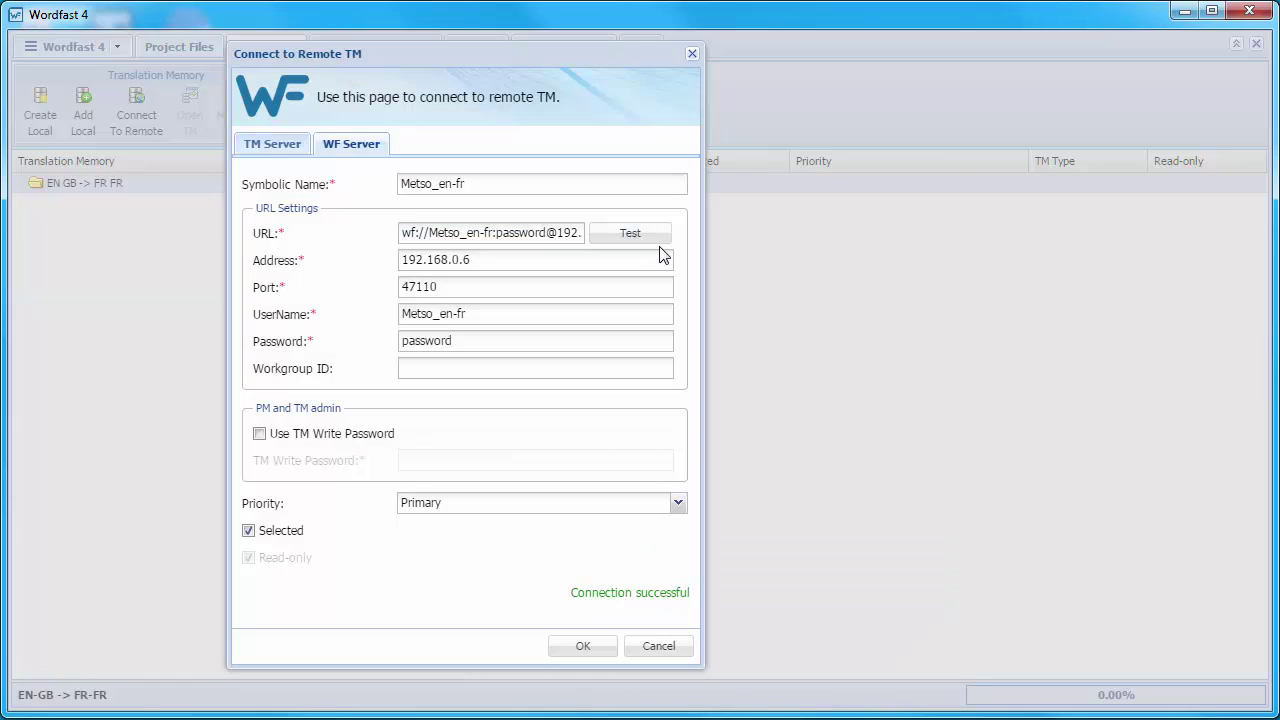
left_click(583, 647)
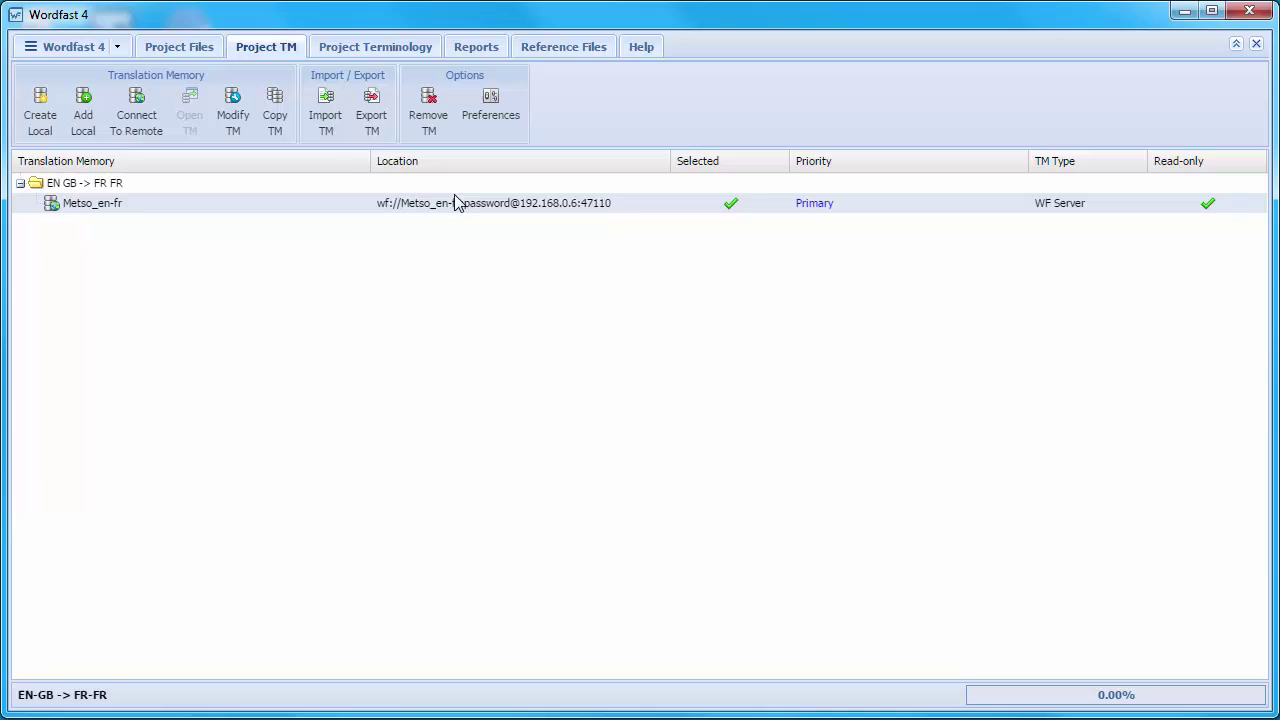
Step: Turn off Read-only in the Metso_en-fr TM's settings and apply
left_click(235, 112)
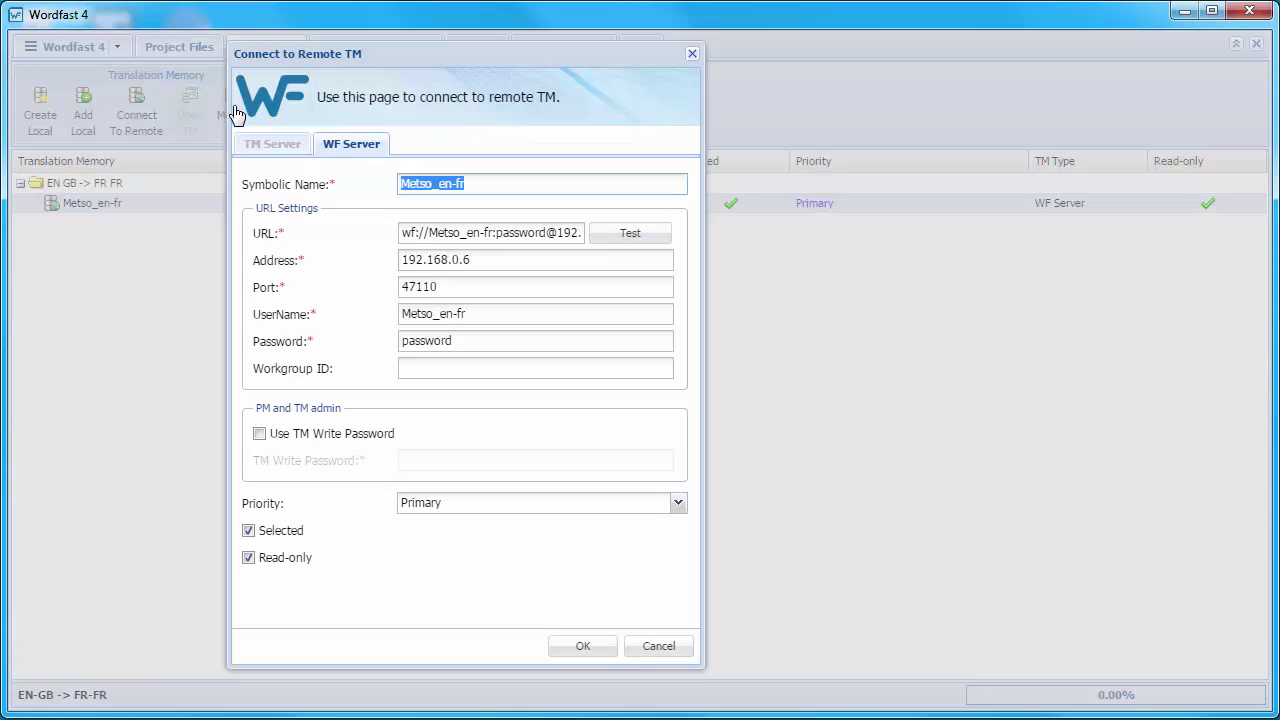
left_click(249, 559)
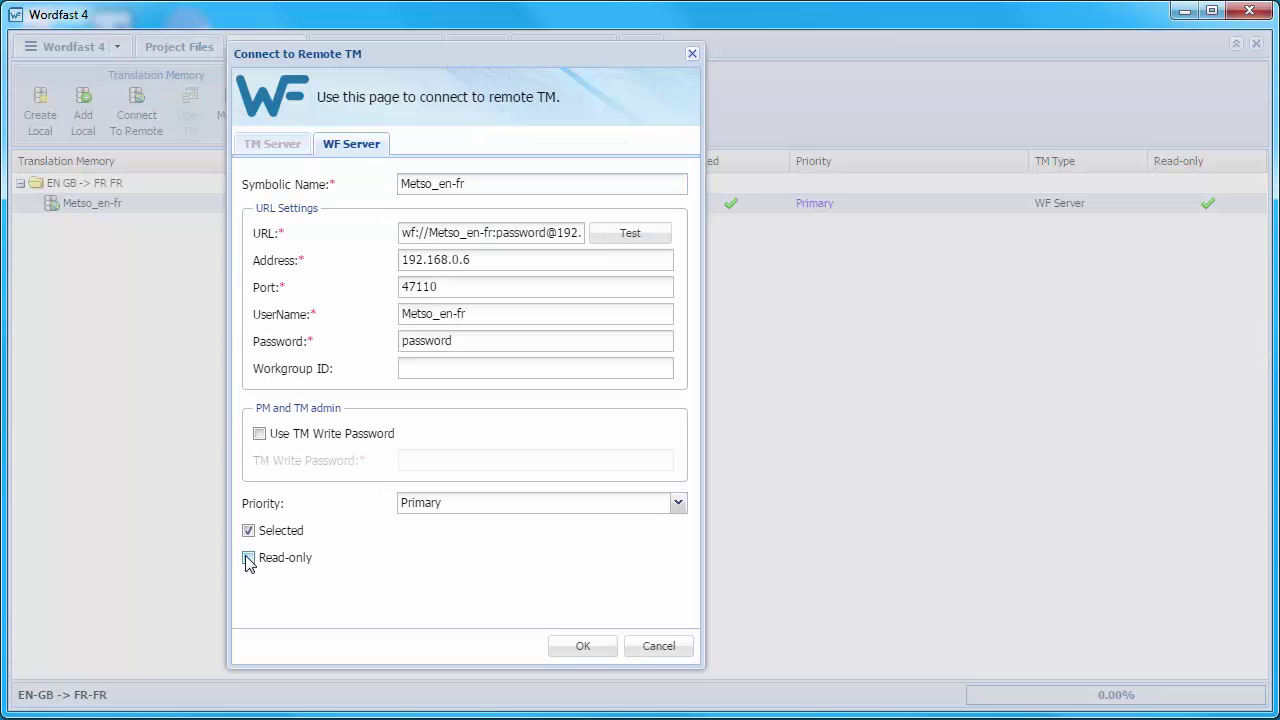
left_click(580, 648)
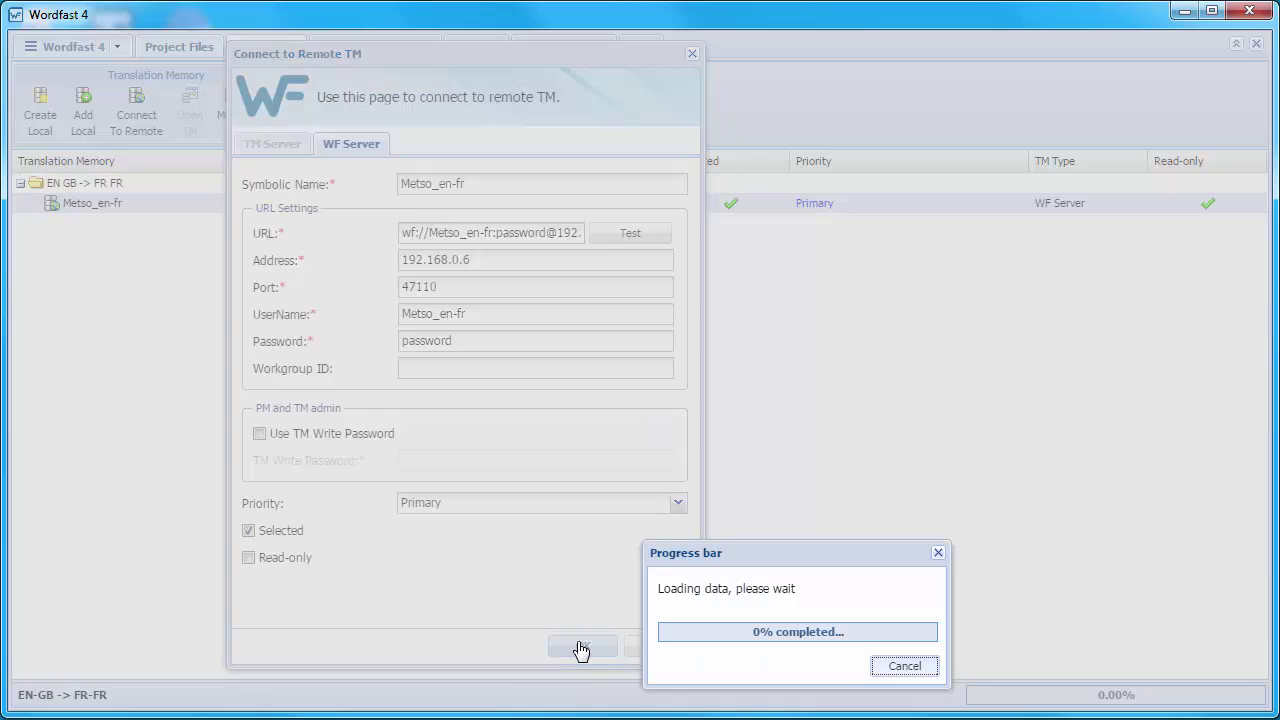